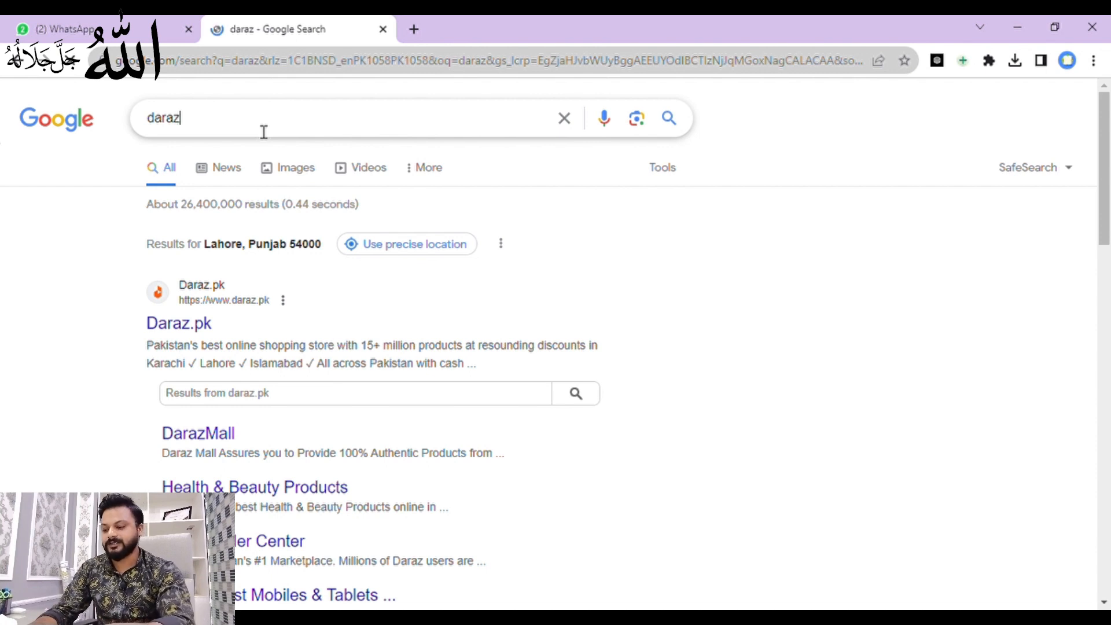
Type the 'daraz seller account' search query into Google, fixing a typo along the way
text(b)
key(BackSpace)
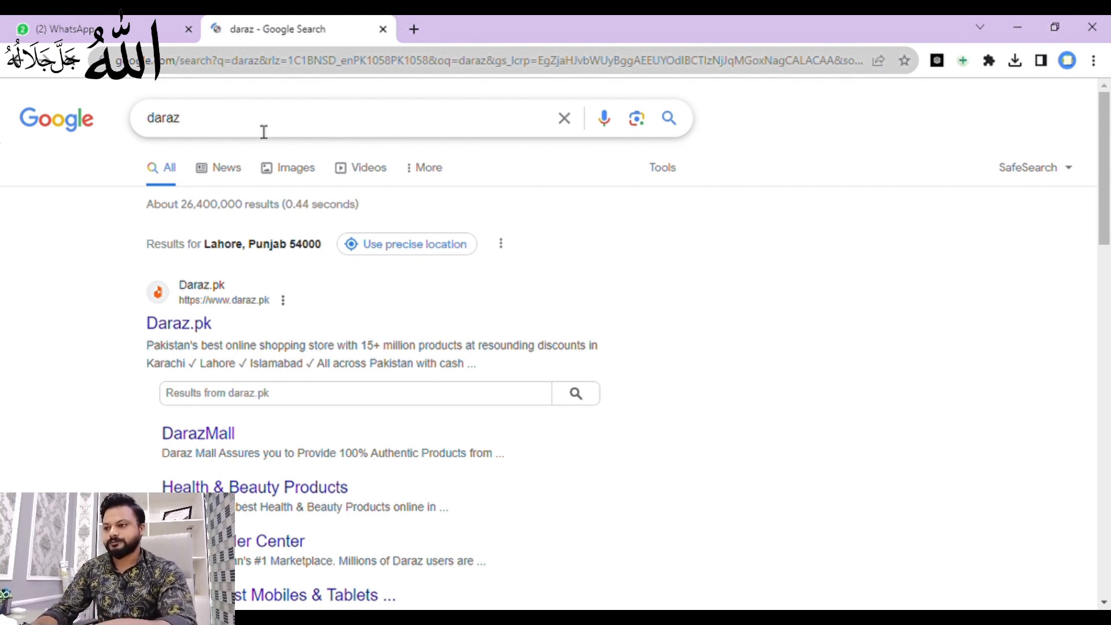
text(s)
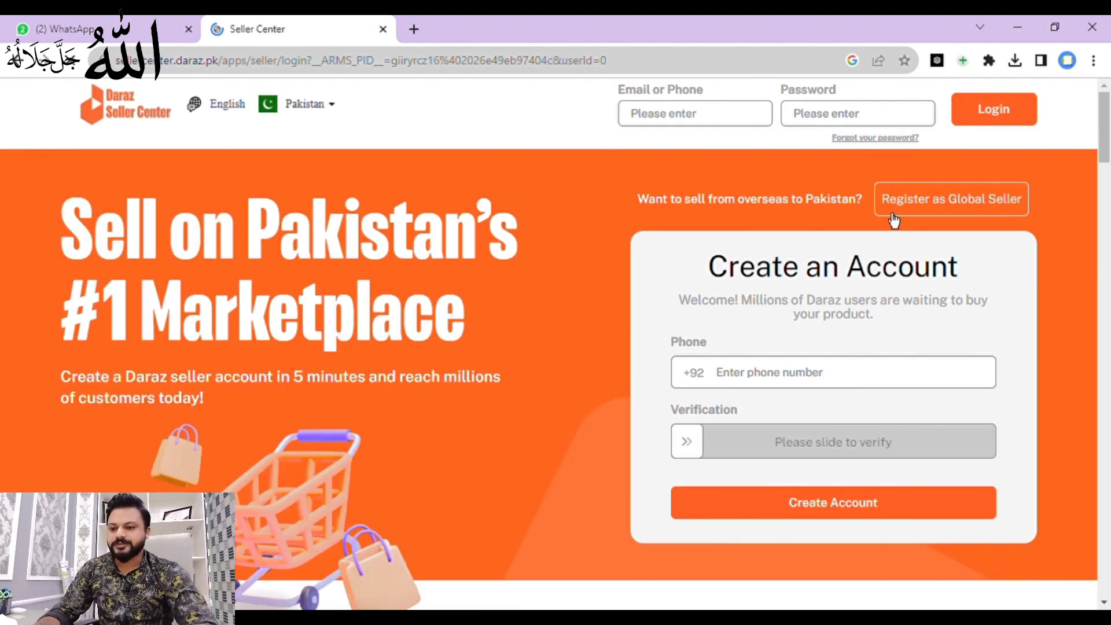
Paste the seller's phone number into the sign-up form and drop its leading zero
scroll(1102, 226, down, 4)
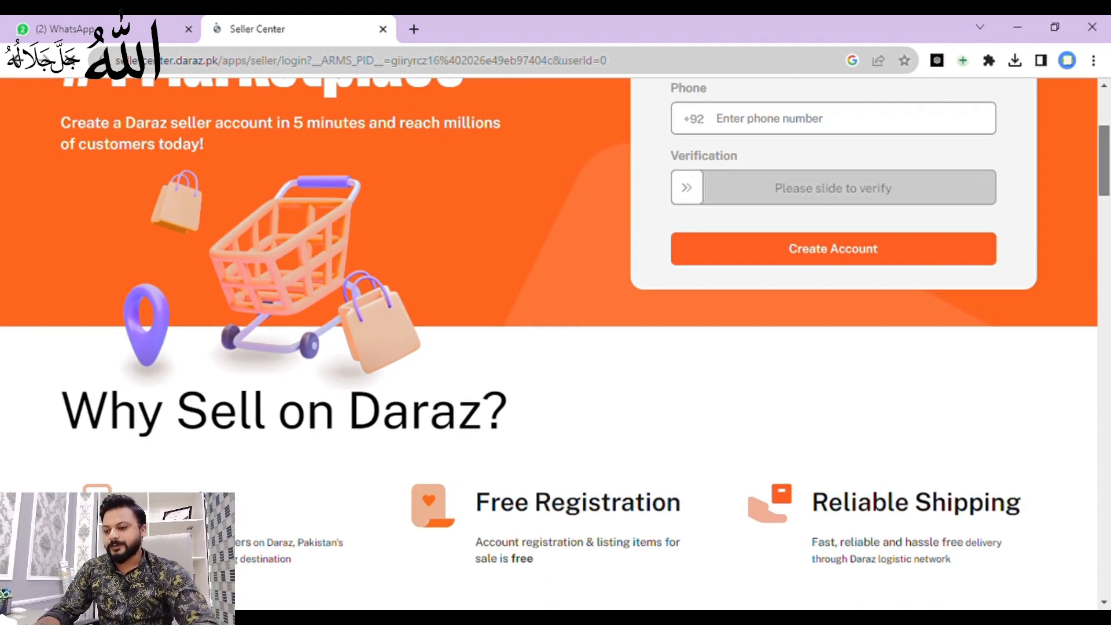
scroll(555, 329, up, 1)
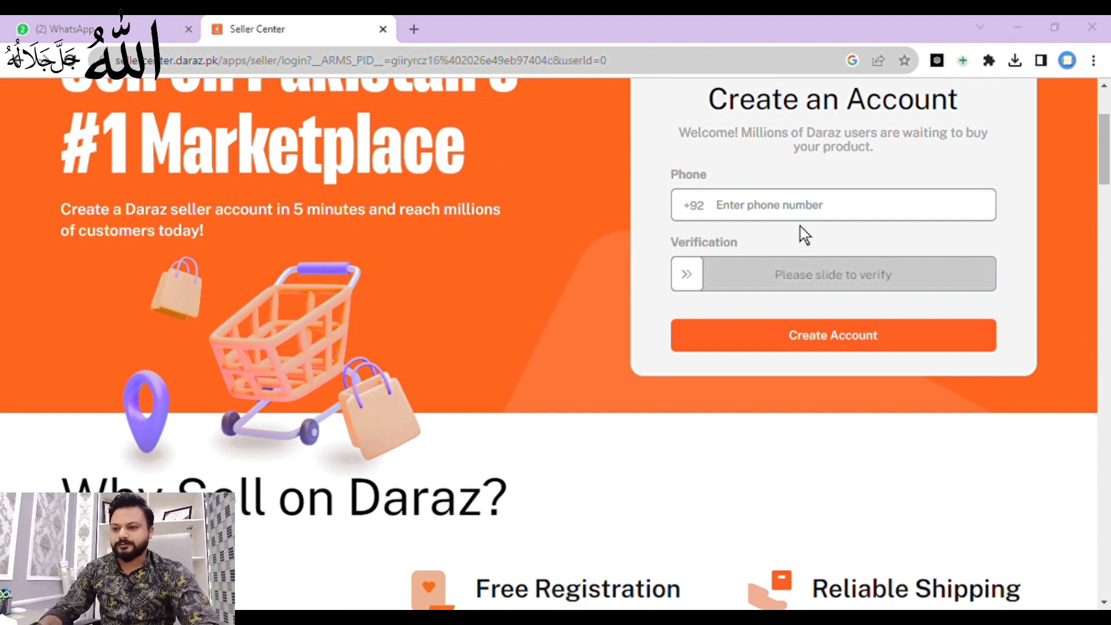
click(808, 214)
key(ctrl+v)
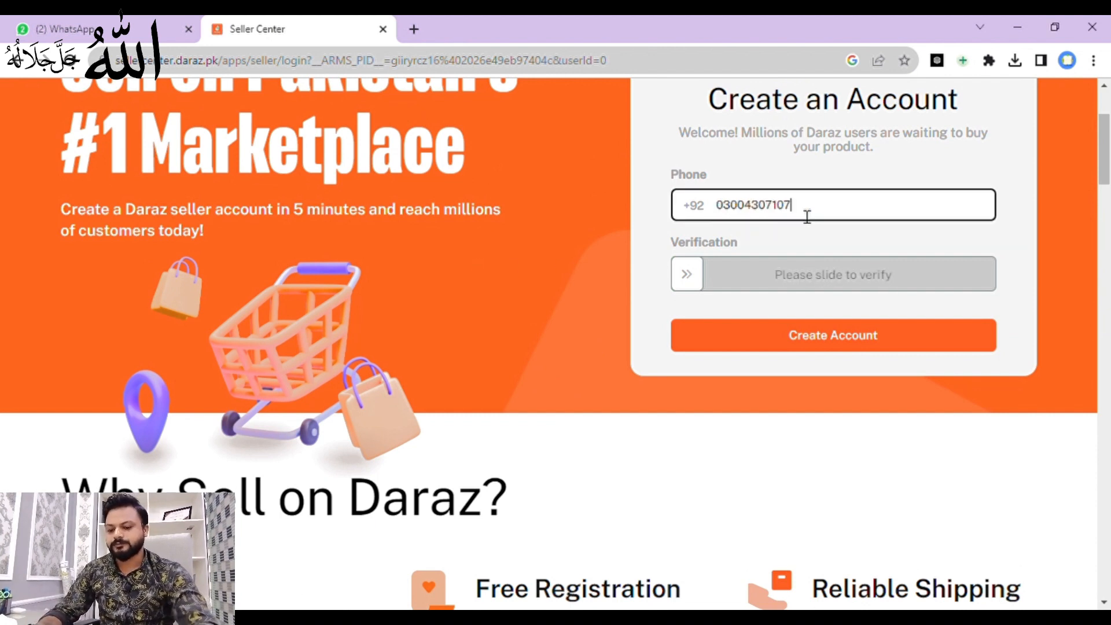
click(724, 209)
key(BackSpace)
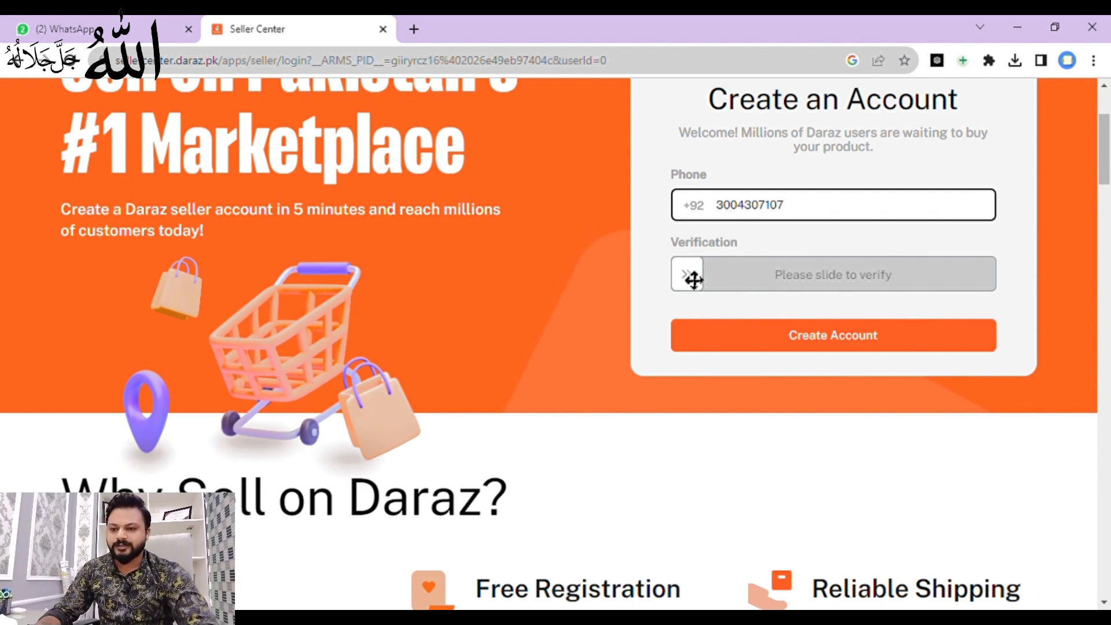
Pass both slide verifications, complete the SMS code, and create the account
drag(695, 281, 1045, 279)
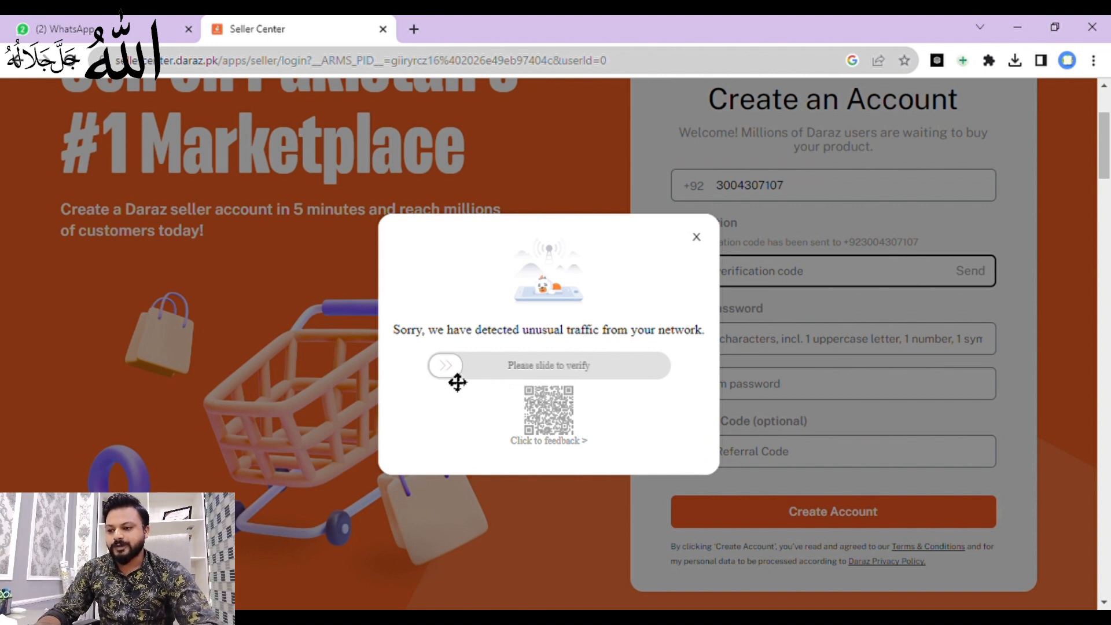
drag(457, 376, 707, 364)
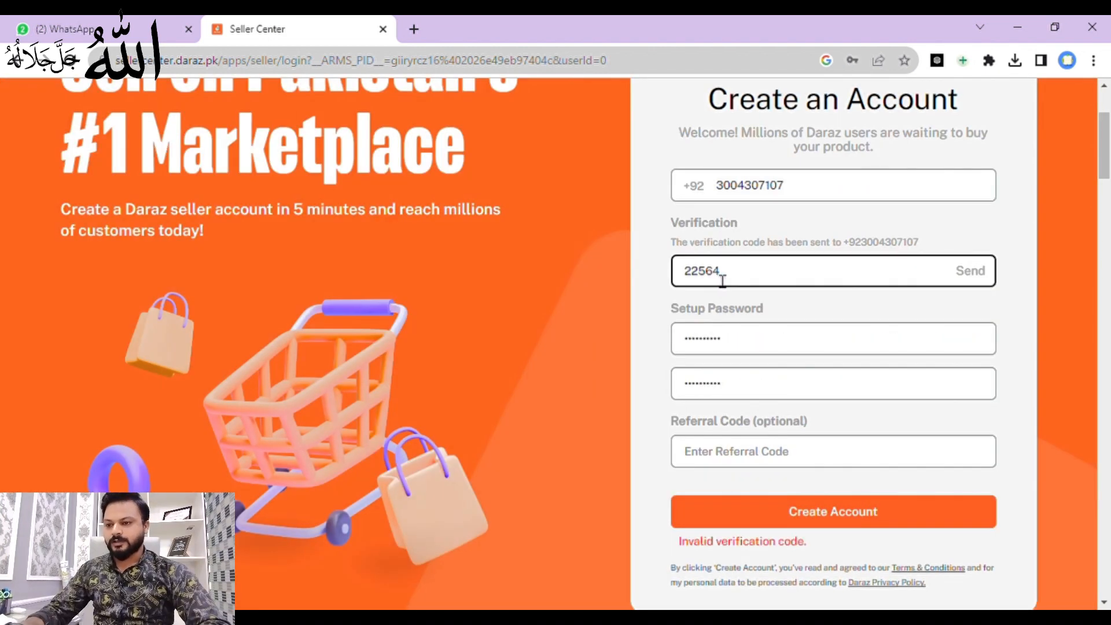
key(Left)
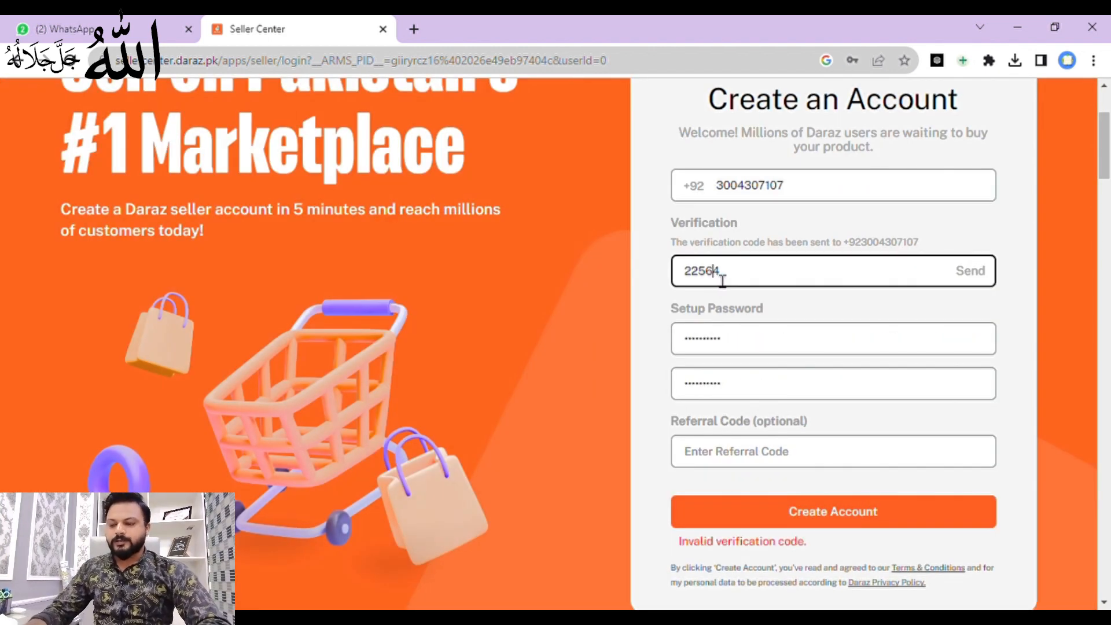
text(6)
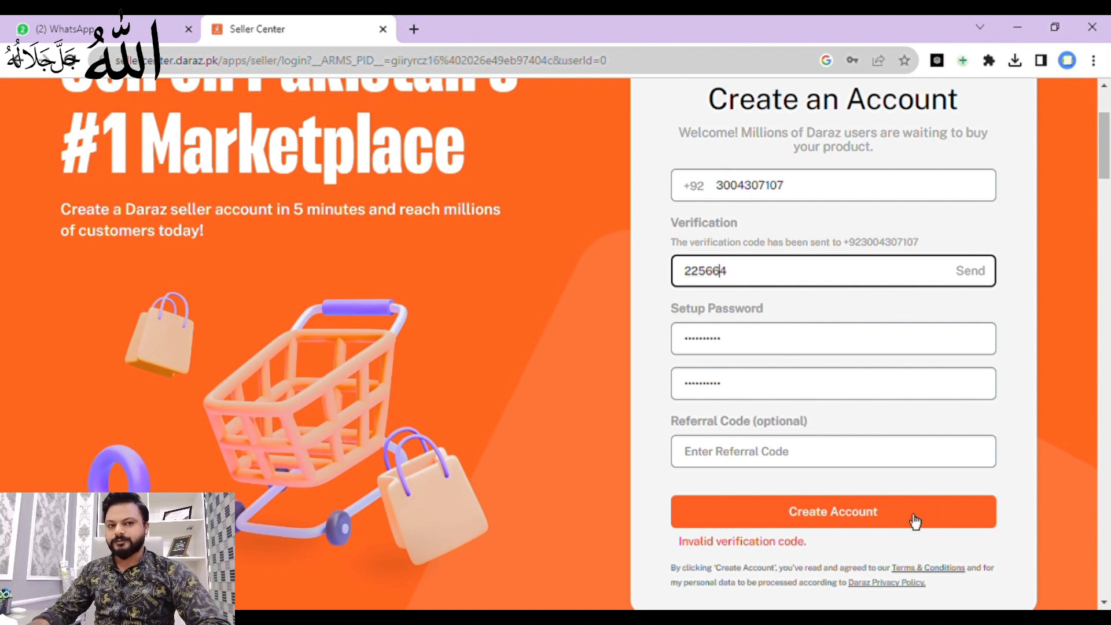
click(904, 528)
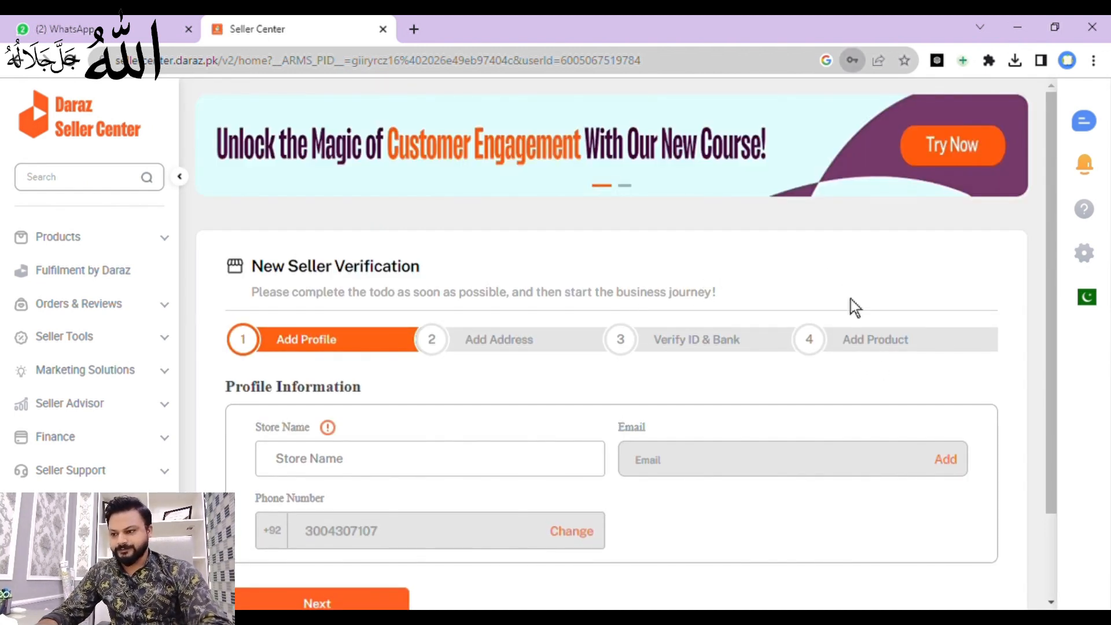
Type the store's name into the Store Name field under Profile Information
scroll(1064, 209, down, 2)
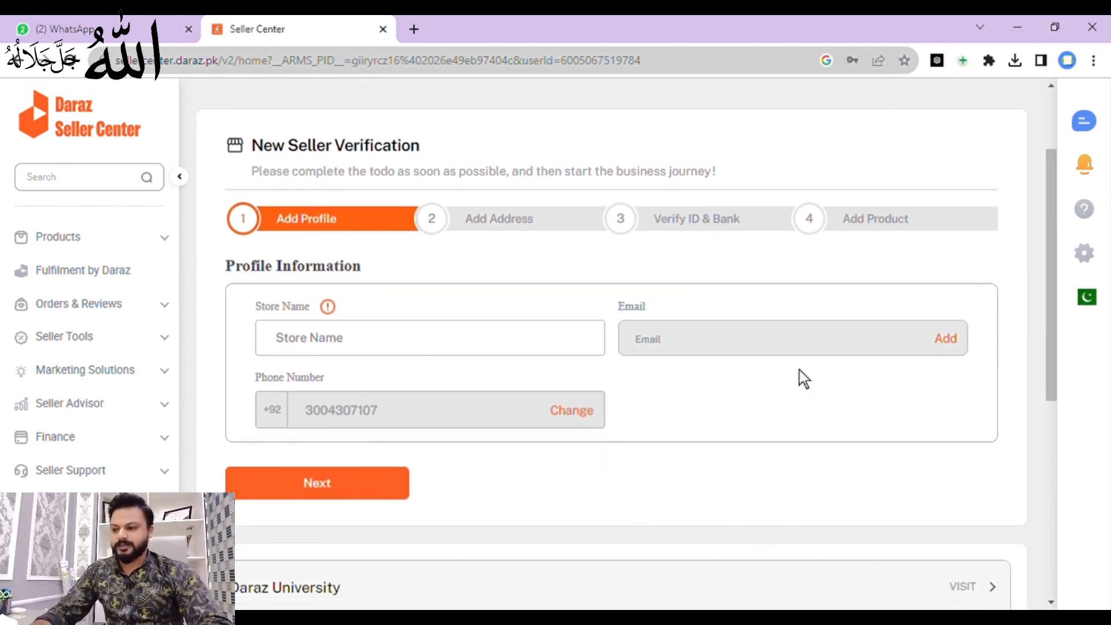
click(484, 338)
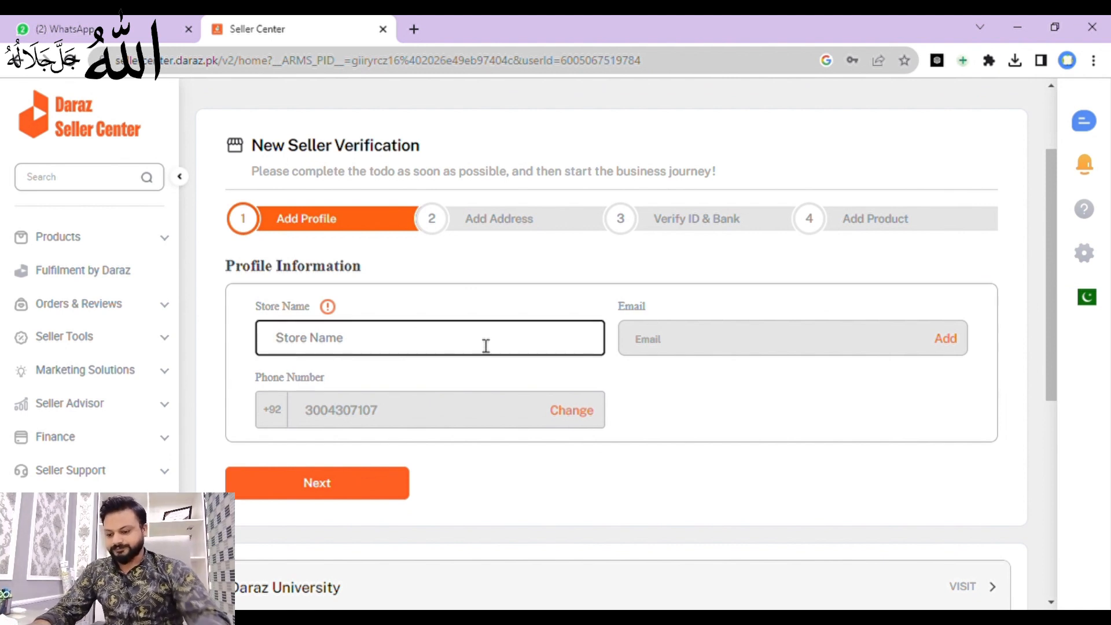
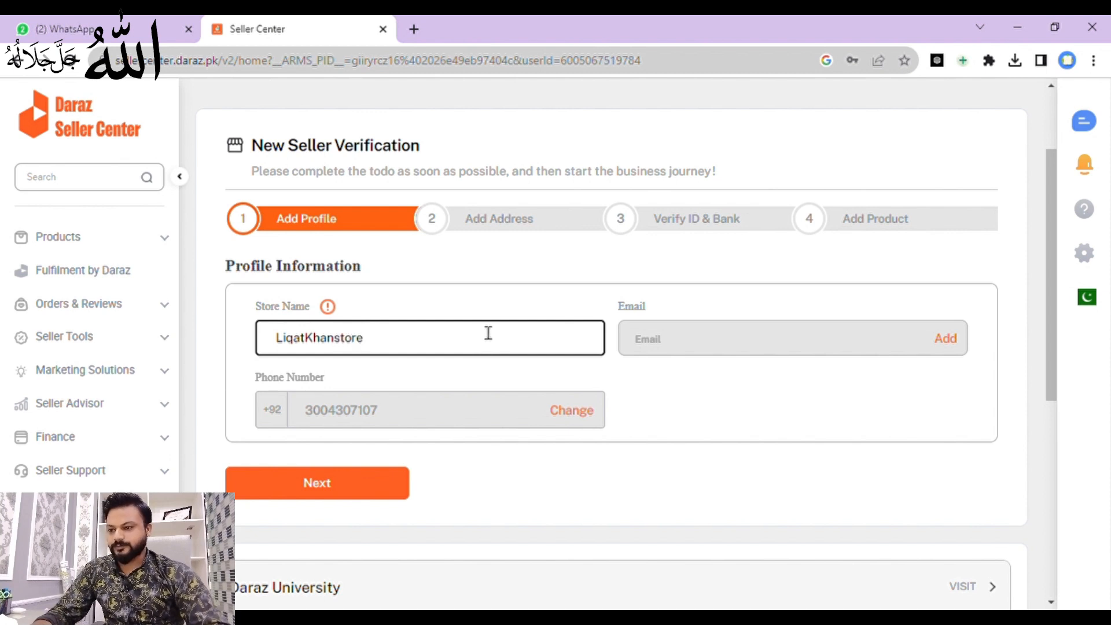
click(692, 346)
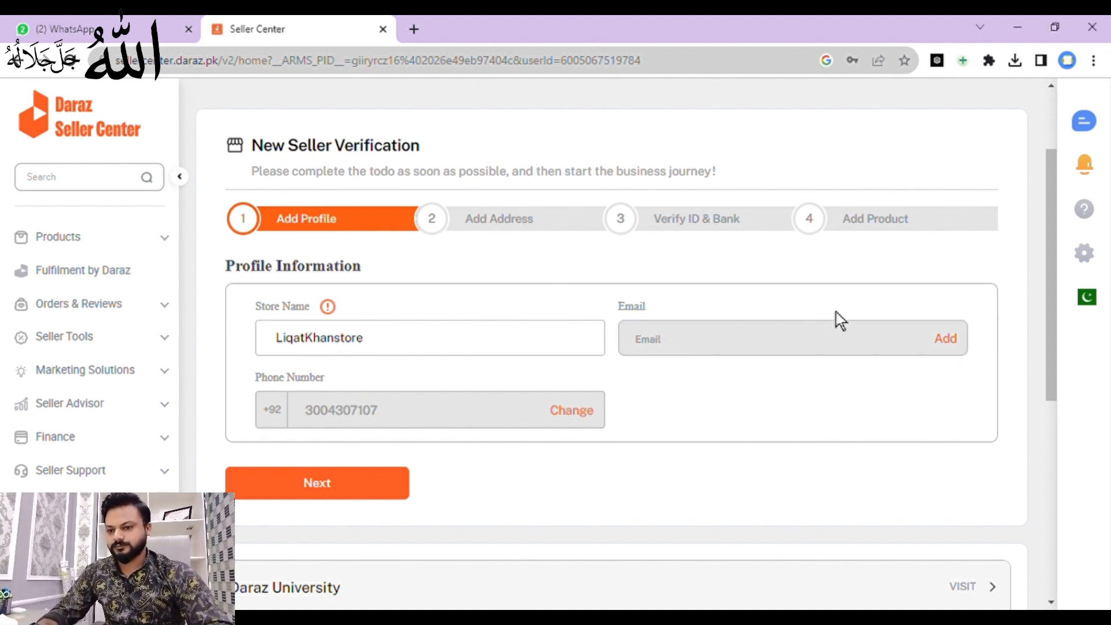
Add the profile email, verify it with the emailed code, and submit the profile
click(947, 342)
click(494, 343)
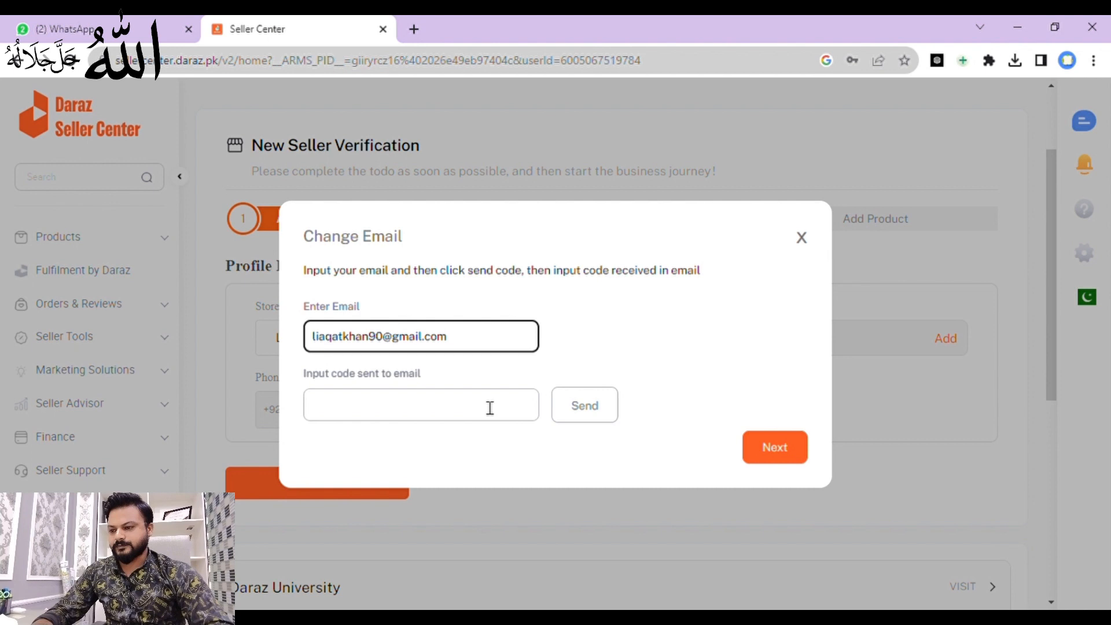
click(782, 457)
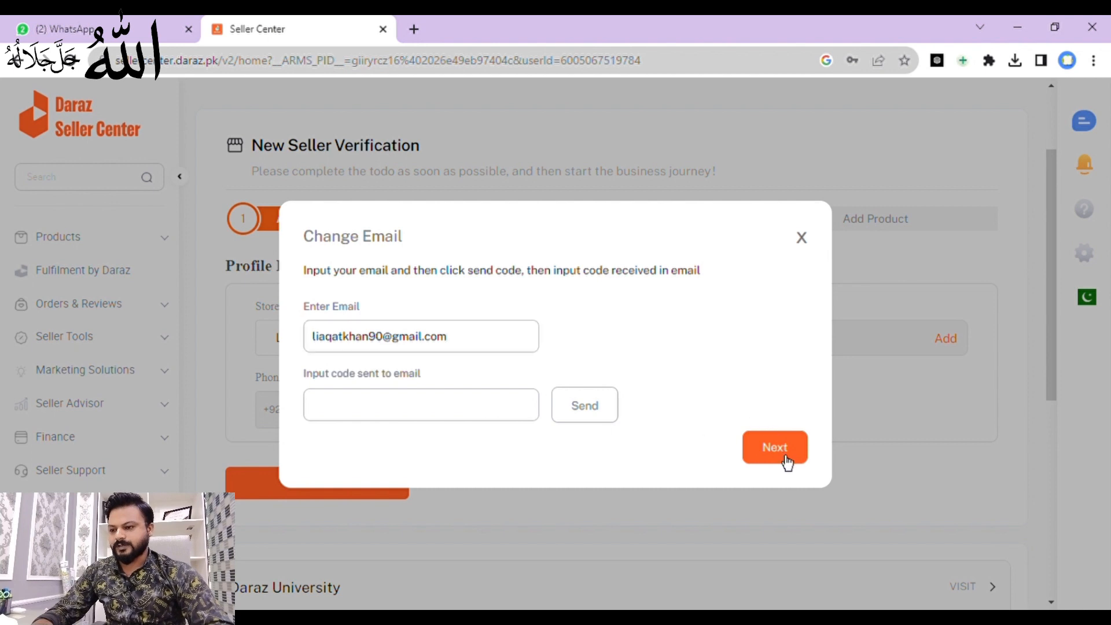
click(519, 409)
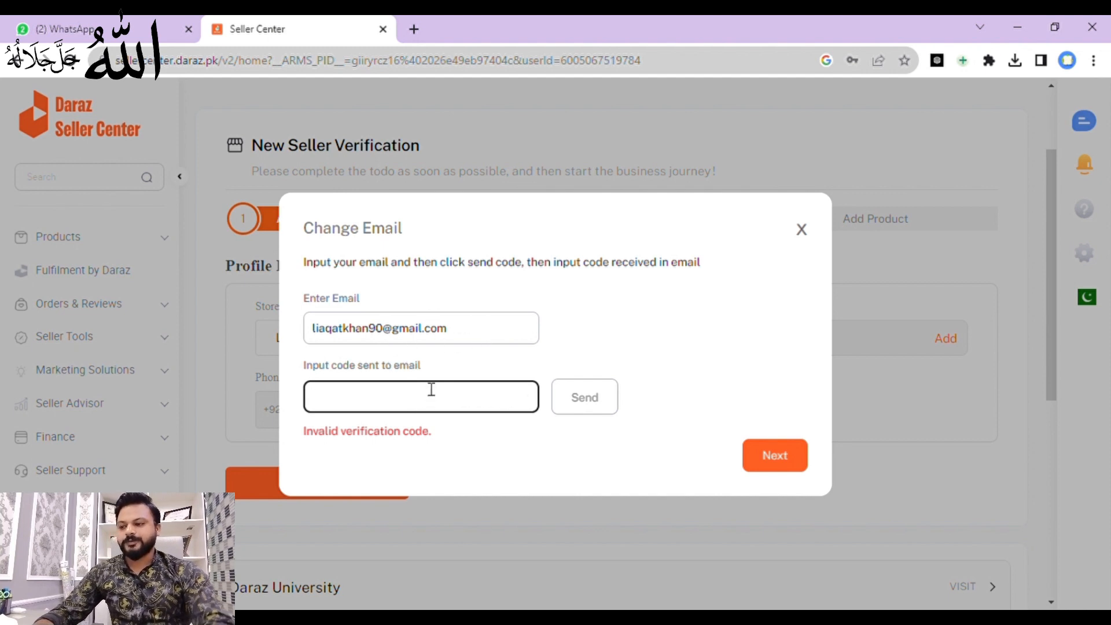
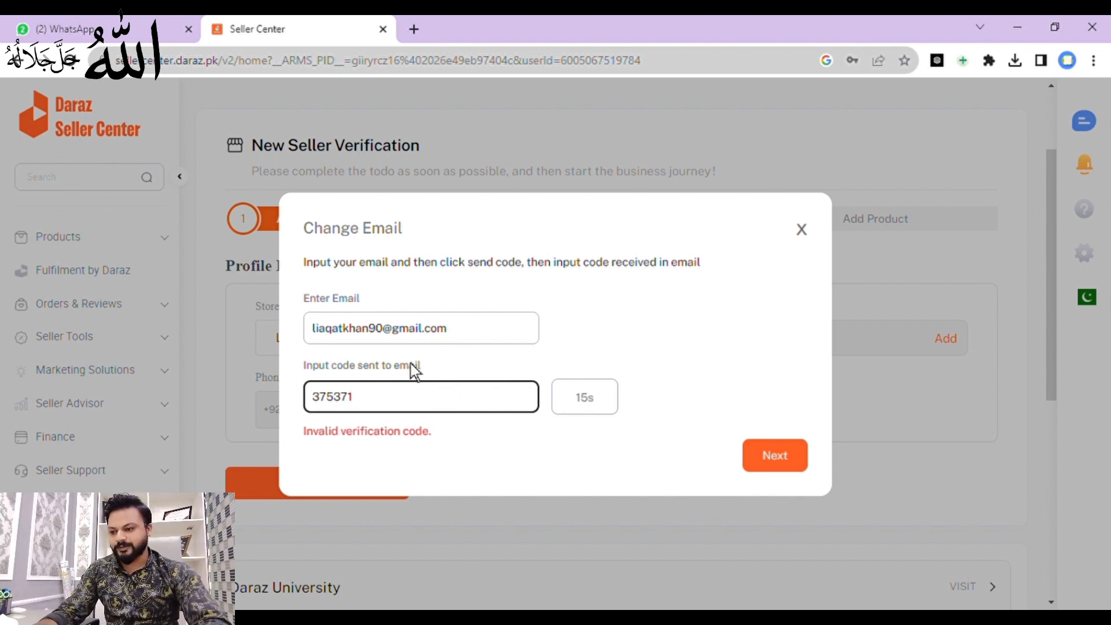
click(798, 463)
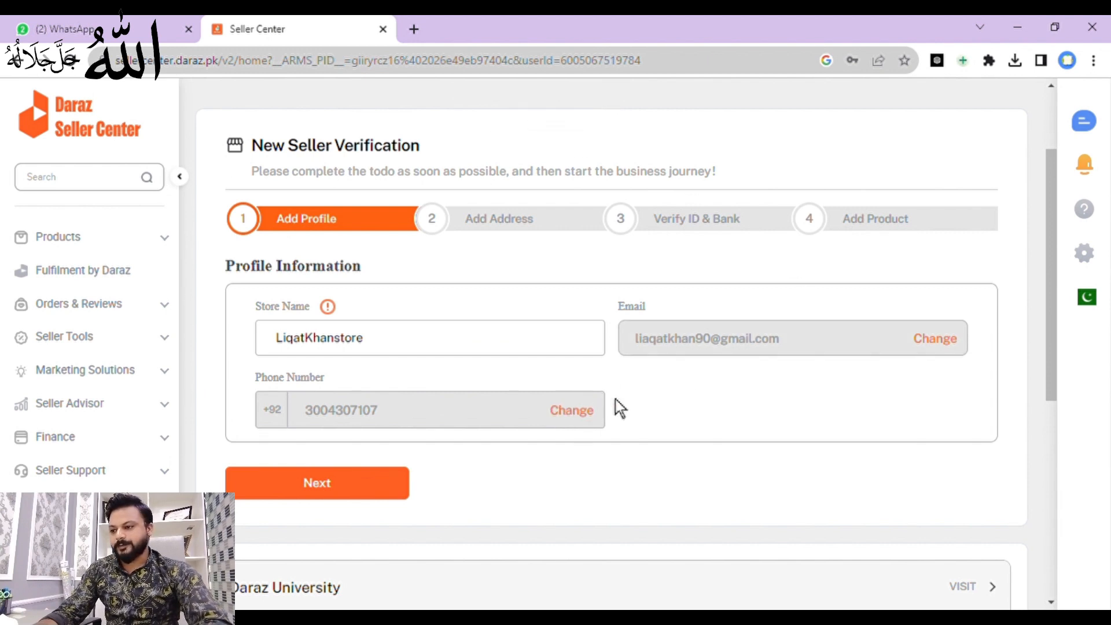
scroll(1064, 383, down, 1)
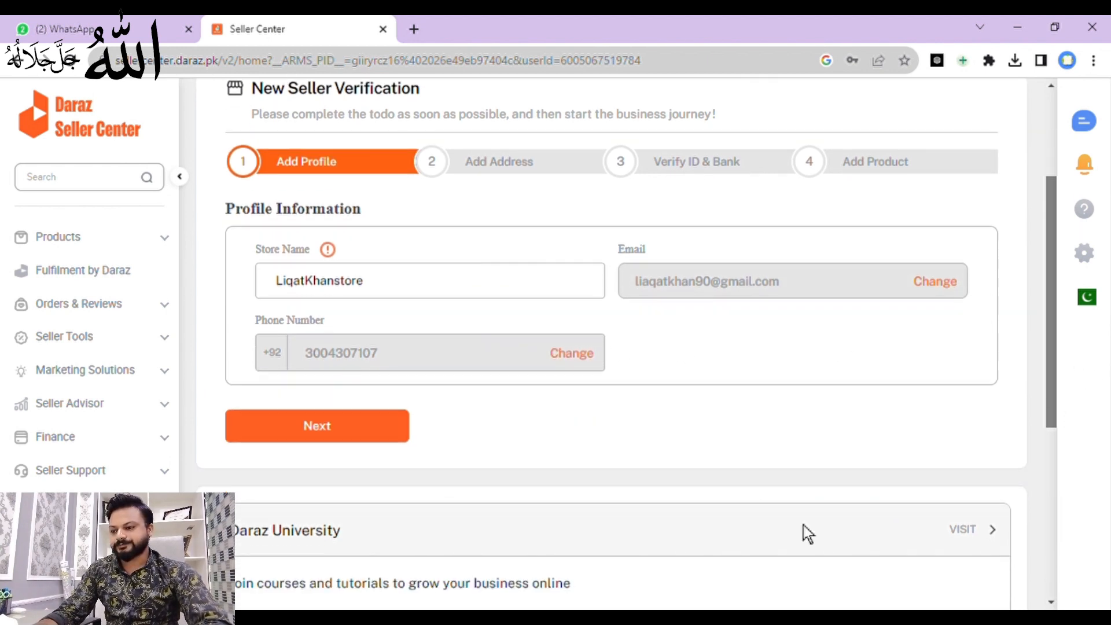
click(396, 431)
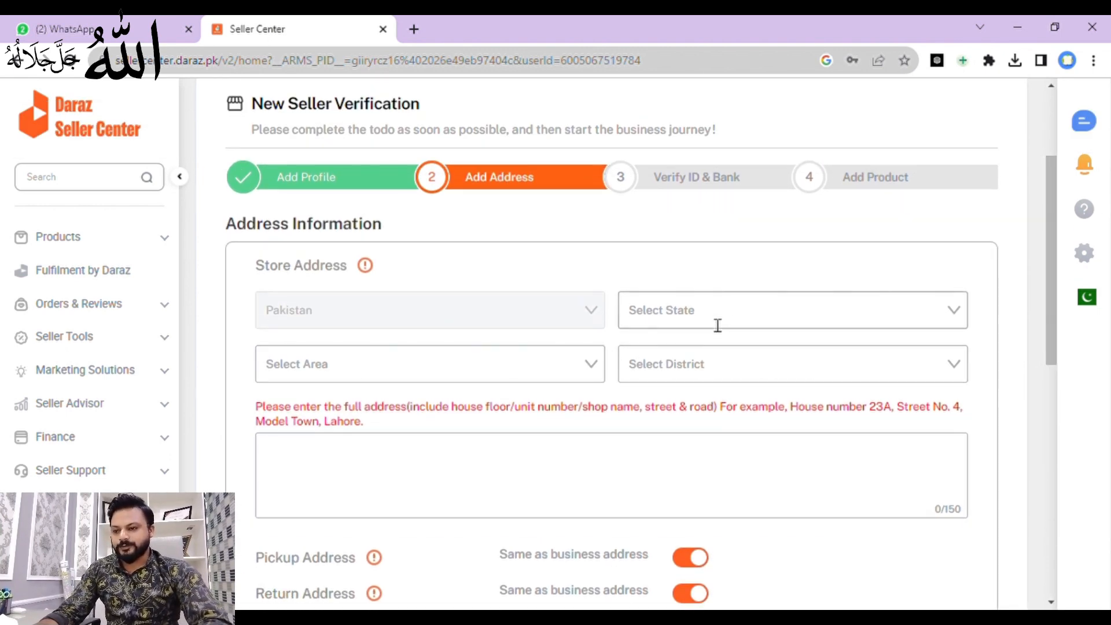
Choose Punjab, Lahore-Bahria Town and Overseas CC as the store's province, area and district
click(748, 313)
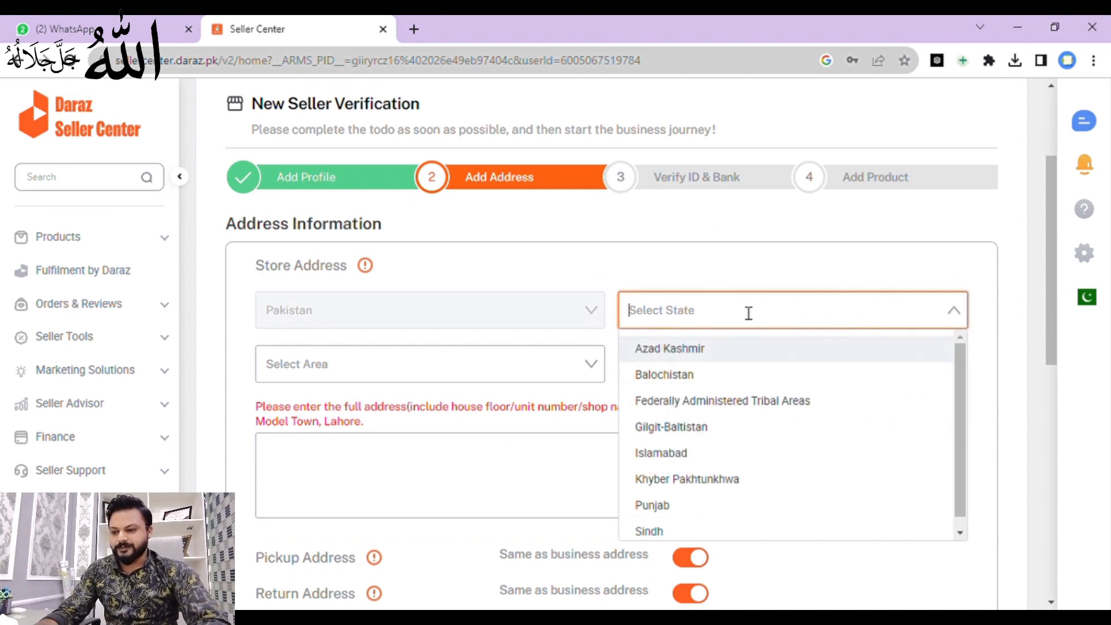
click(688, 507)
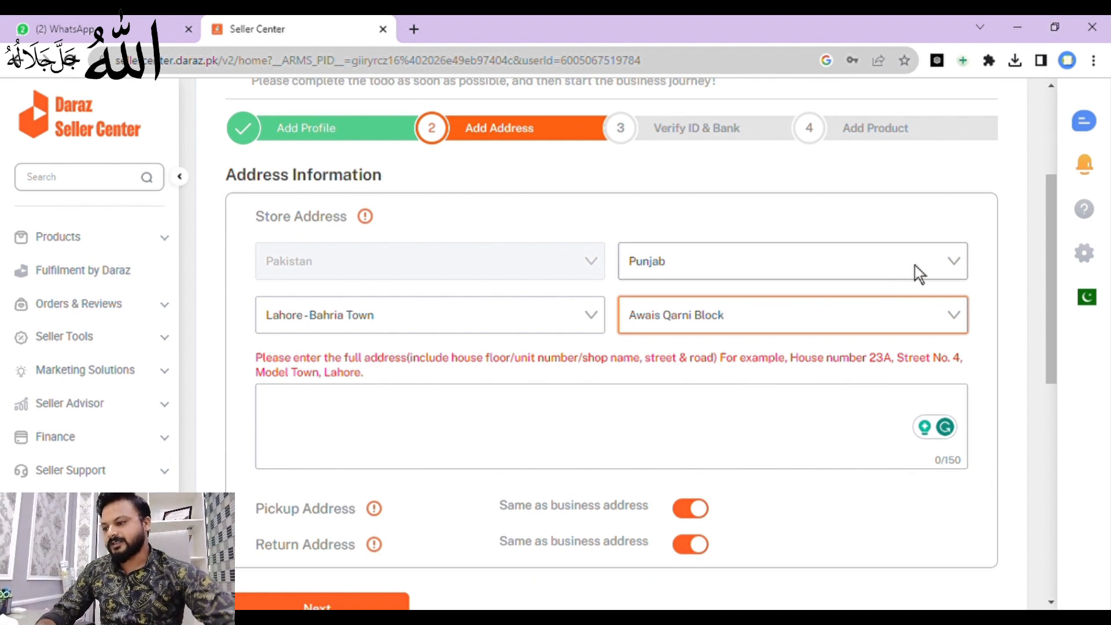
click(582, 322)
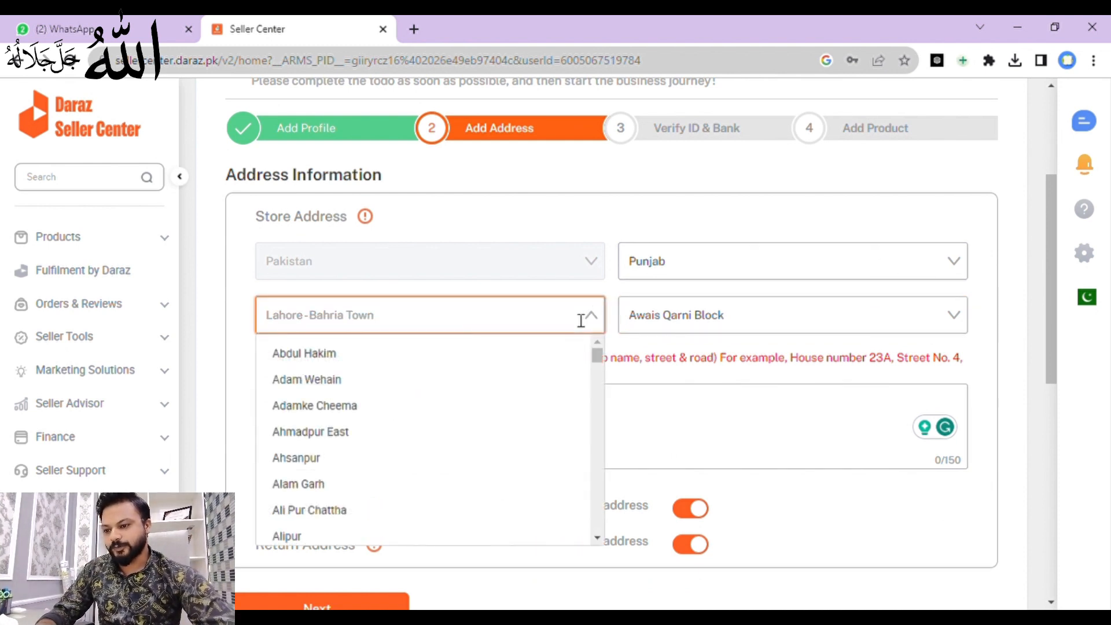
click(853, 319)
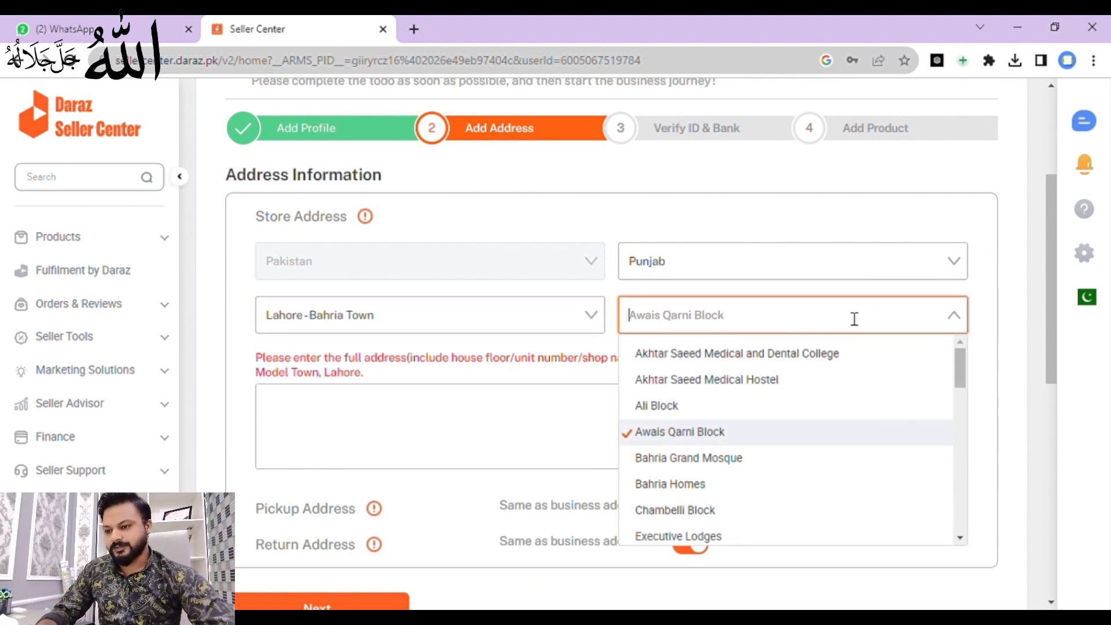
text(cc)
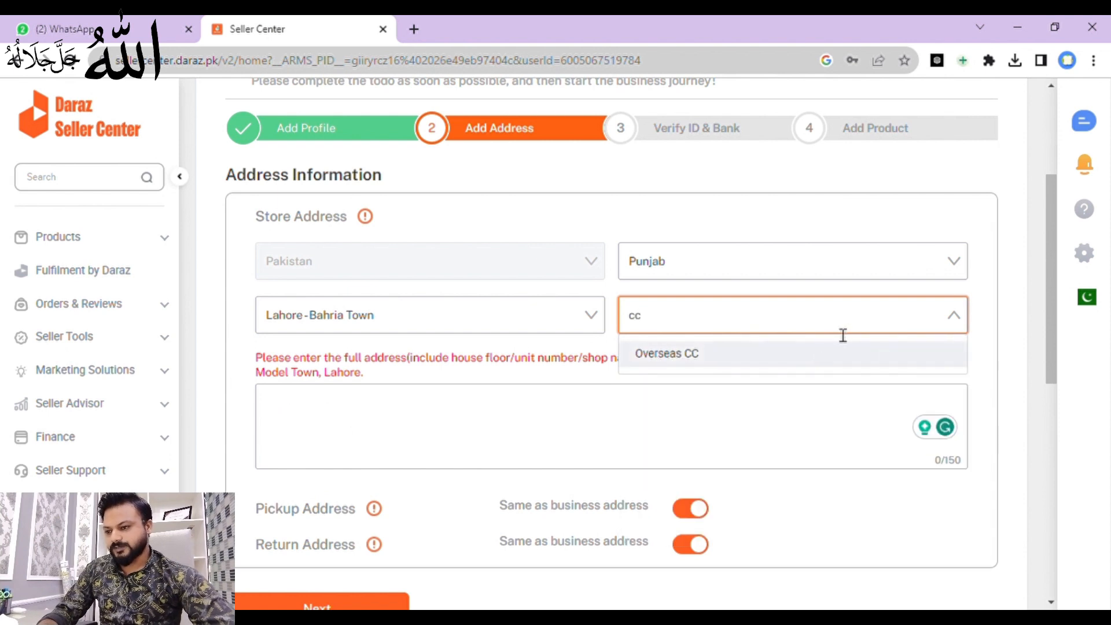
click(813, 367)
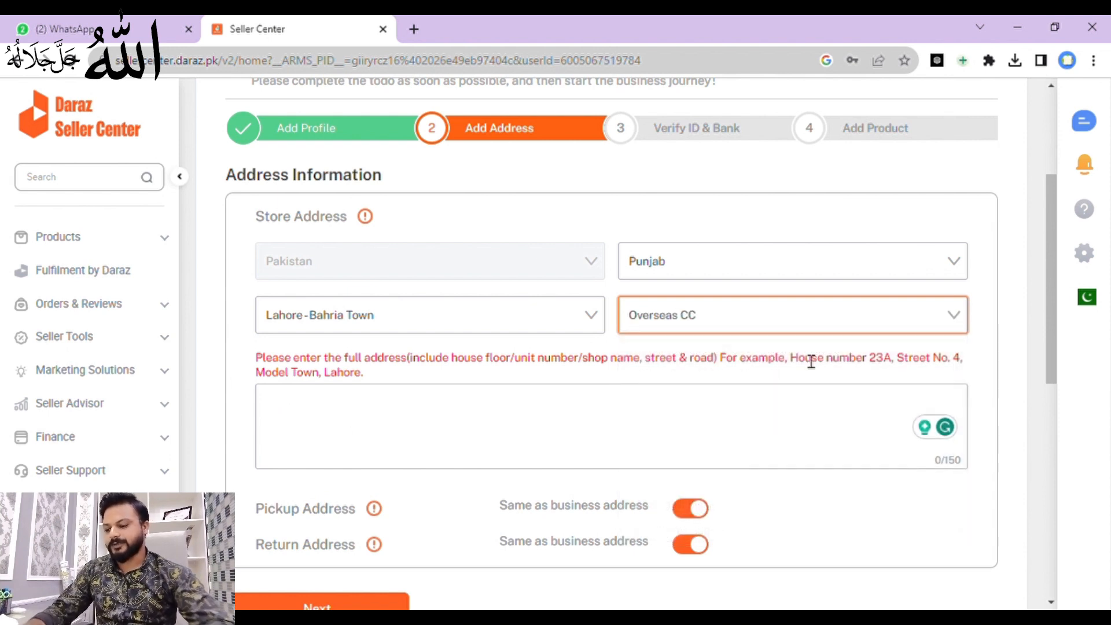
Enter the store's full street address in the address box
click(515, 411)
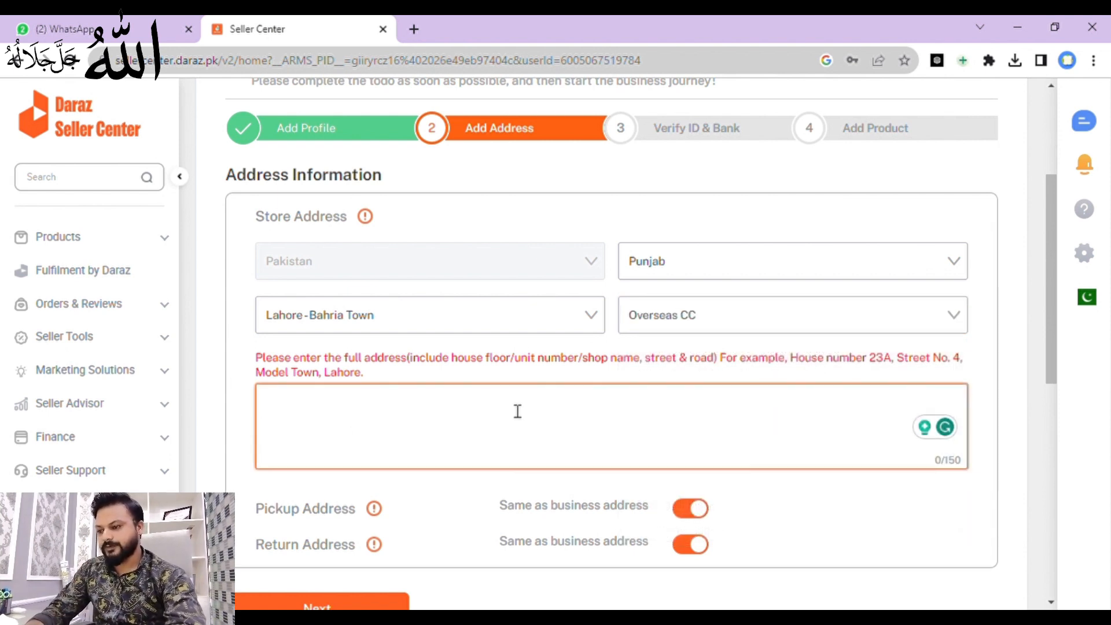
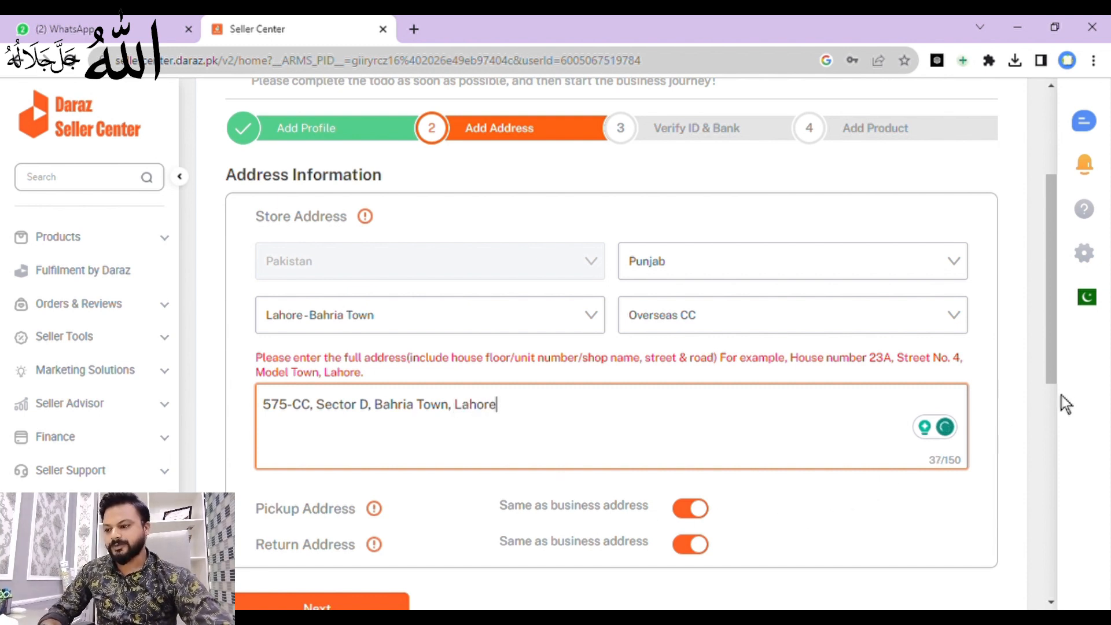
drag(1054, 384, 1054, 431)
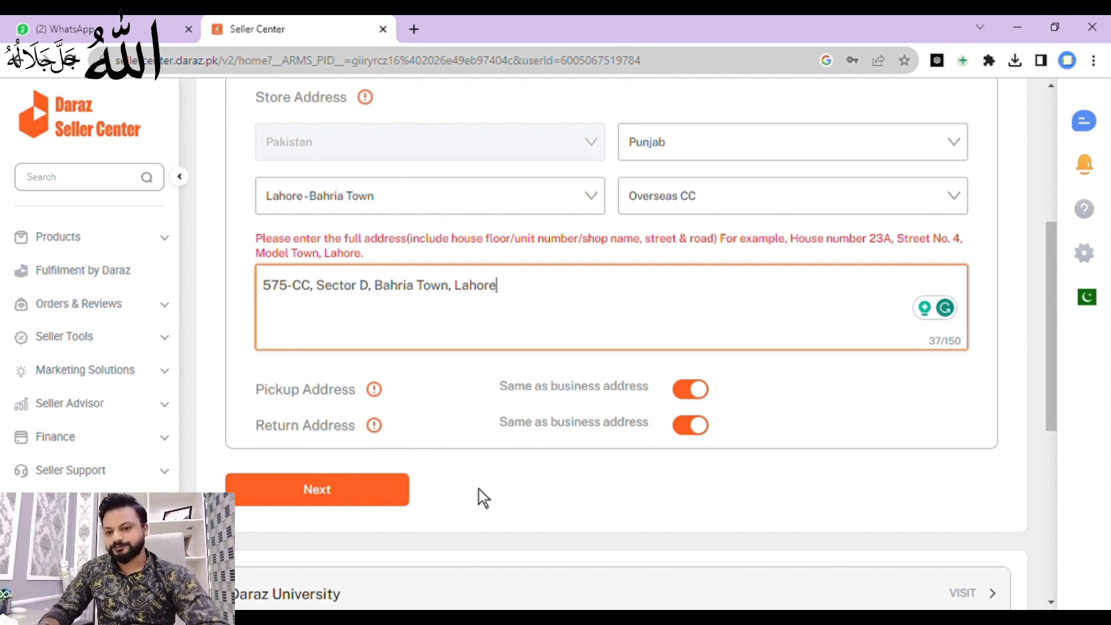
drag(1051, 409, 1070, 466)
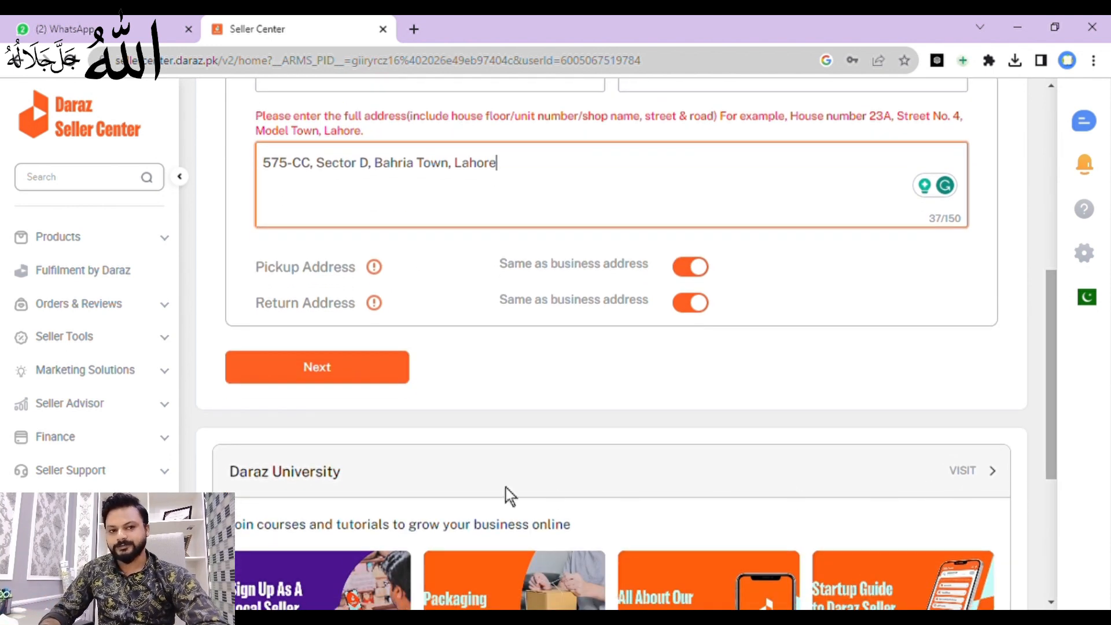
Submit the address and bring the Verify Identification Card section into view
click(389, 380)
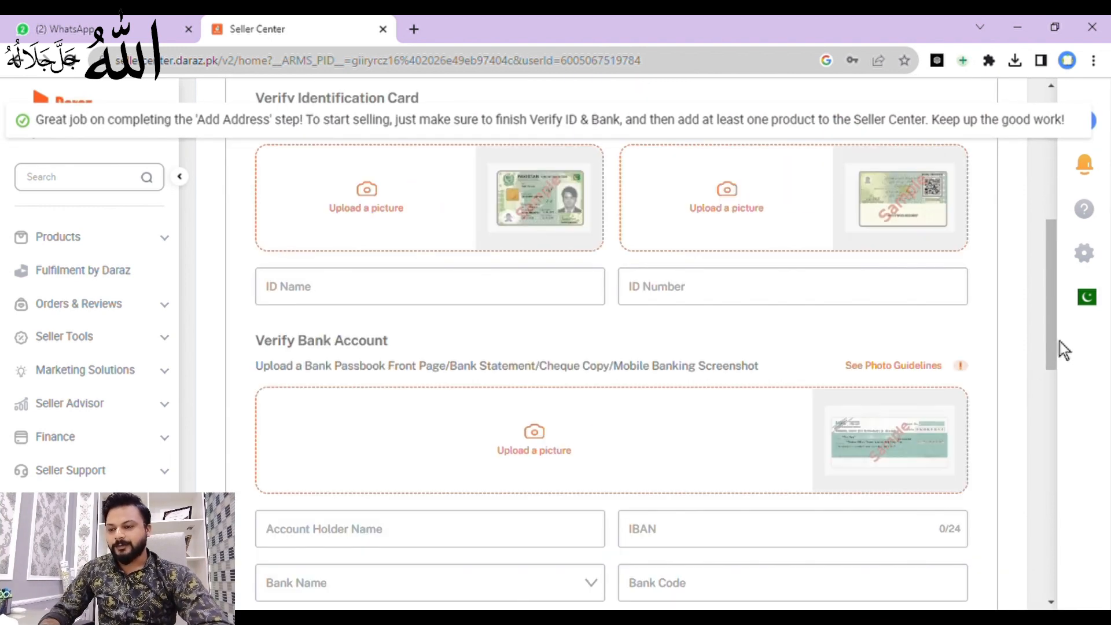
drag(1053, 350, 1064, 313)
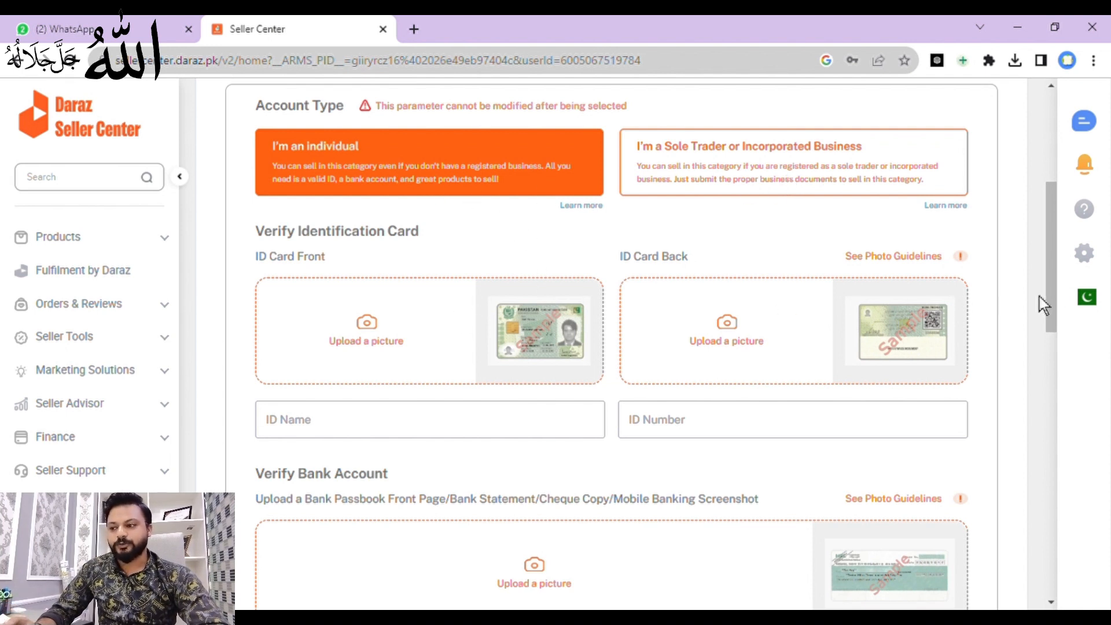
scroll(1066, 313, down, 2)
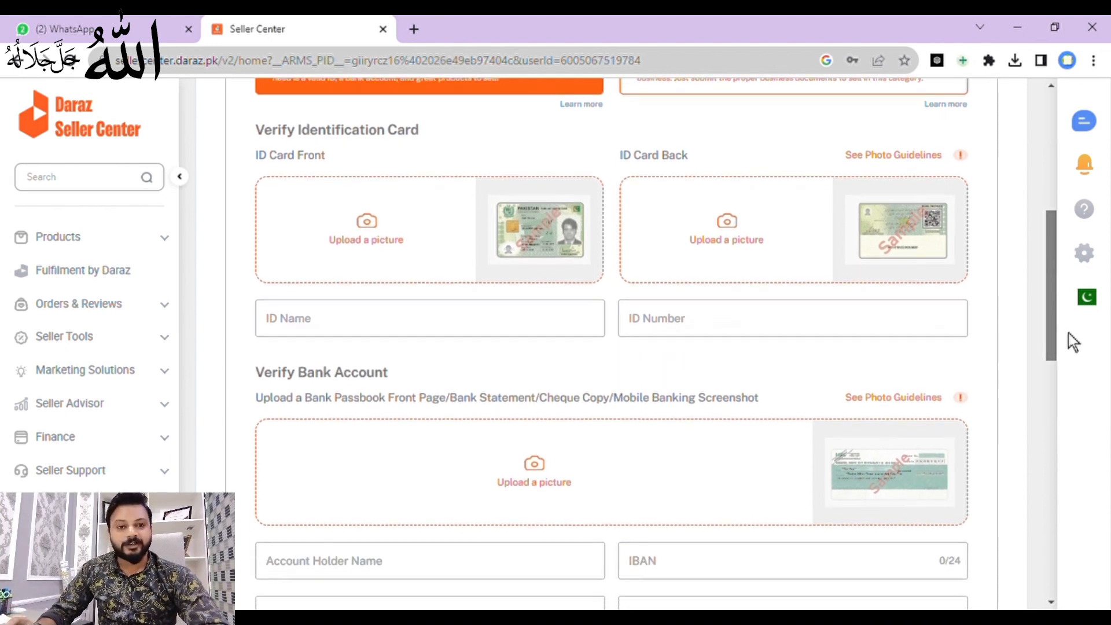
Upload front.png as the ID card front and back.png as the ID card back
click(374, 243)
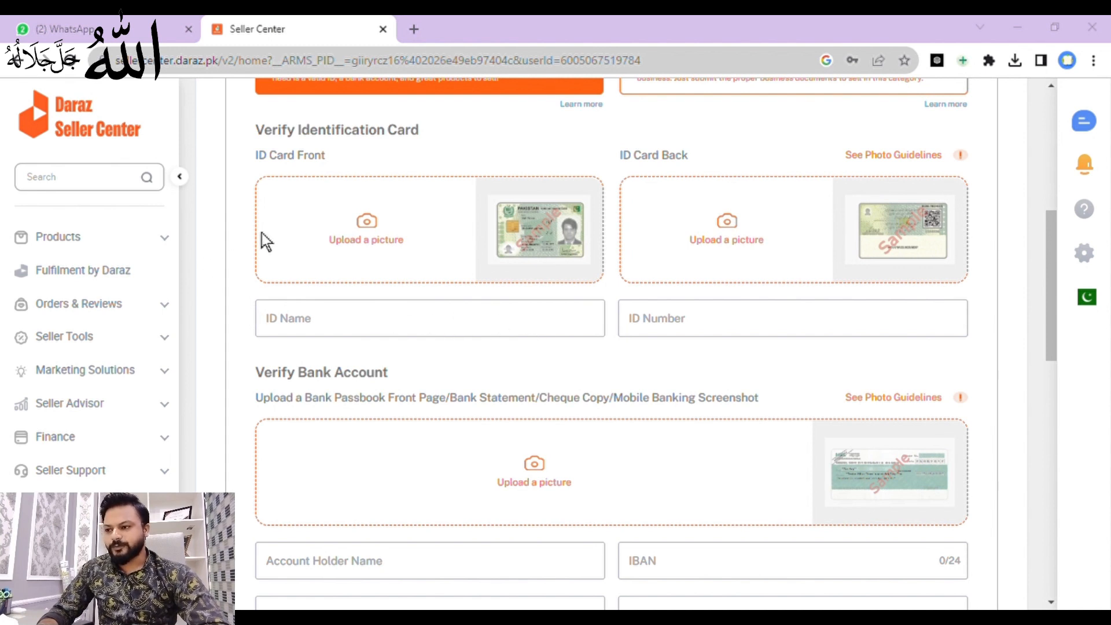
double_click(390, 176)
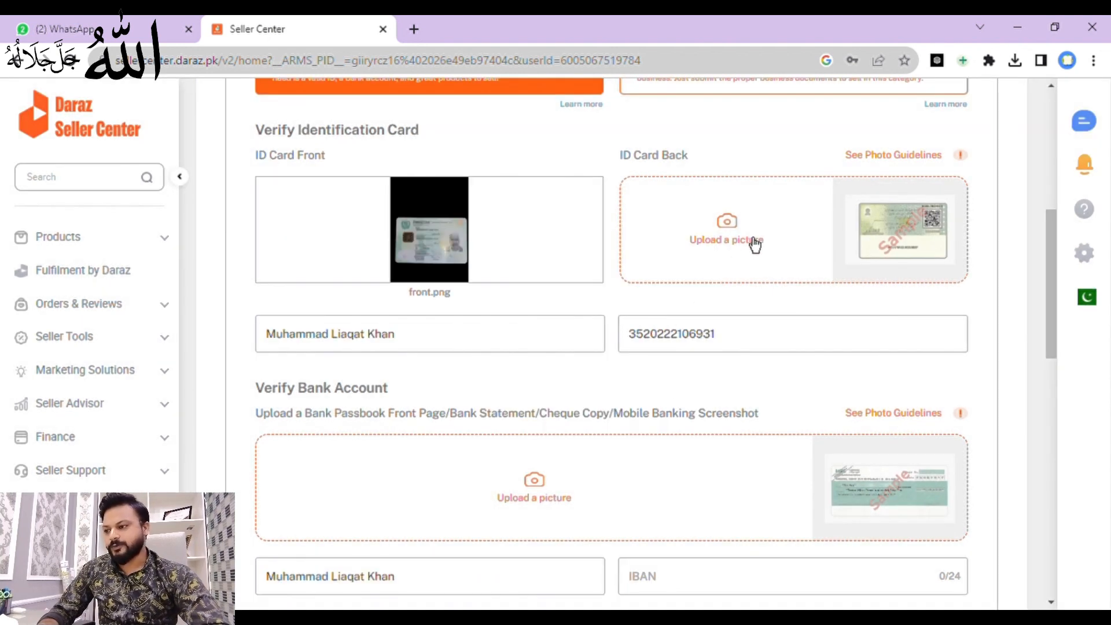
click(752, 240)
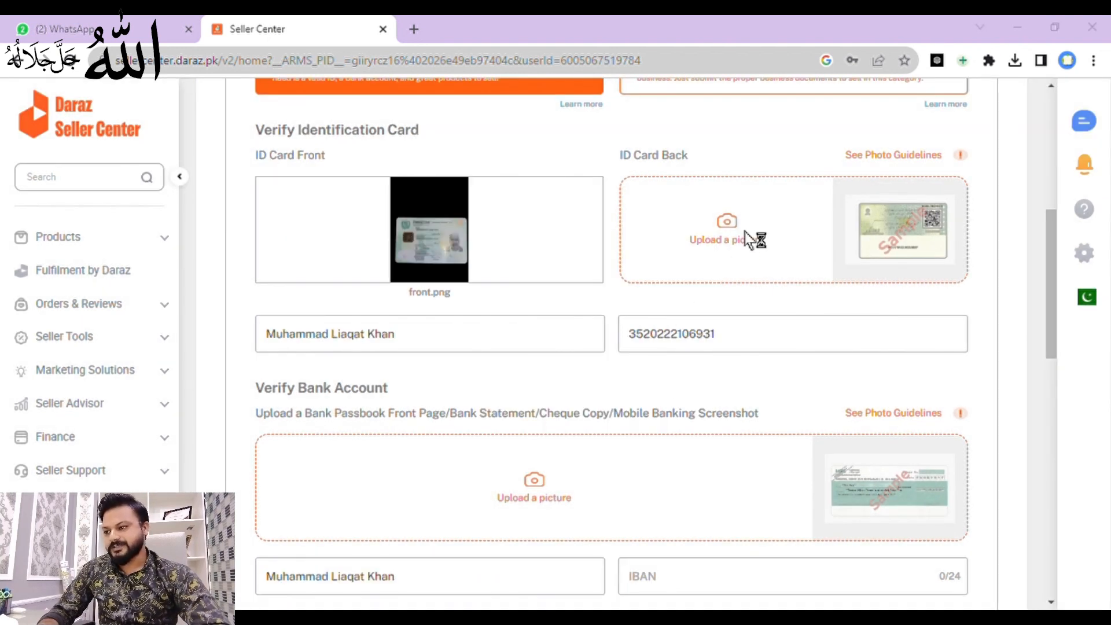
double_click(210, 162)
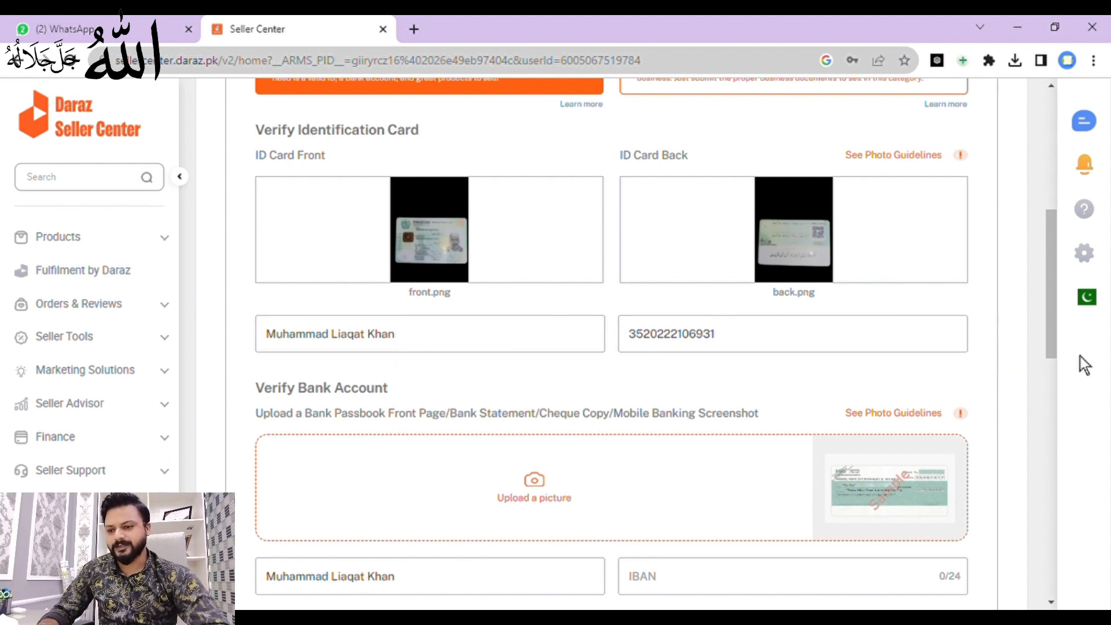
scroll(1060, 339, down, 2)
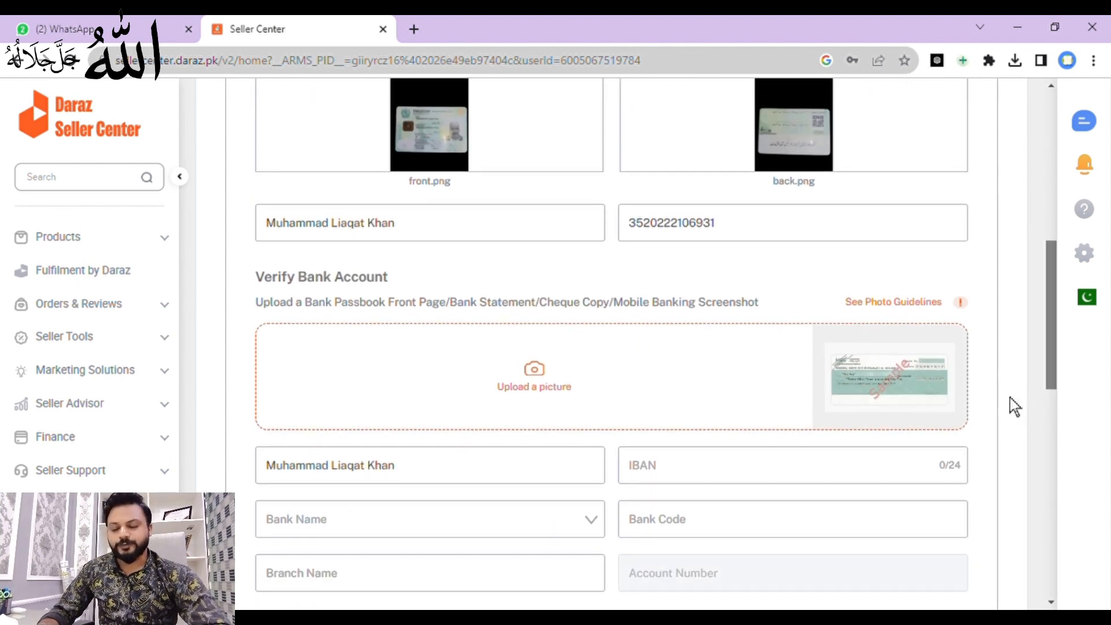
Upload Checque.png as the bank account proof under Verify Bank Account
click(554, 398)
double_click(287, 192)
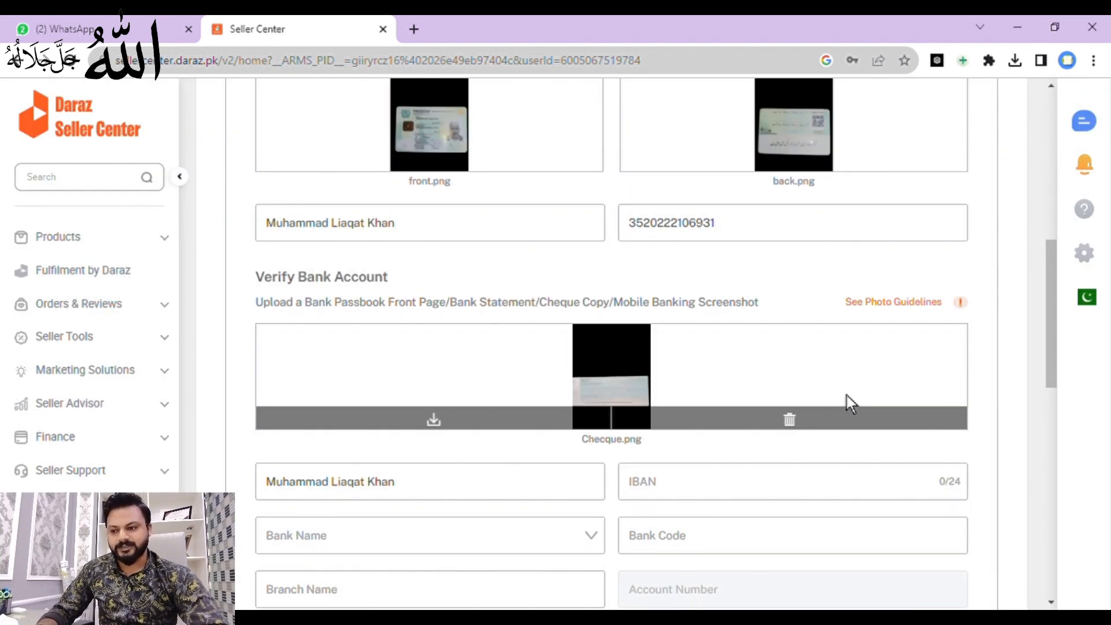
scroll(1068, 341, down, 4)
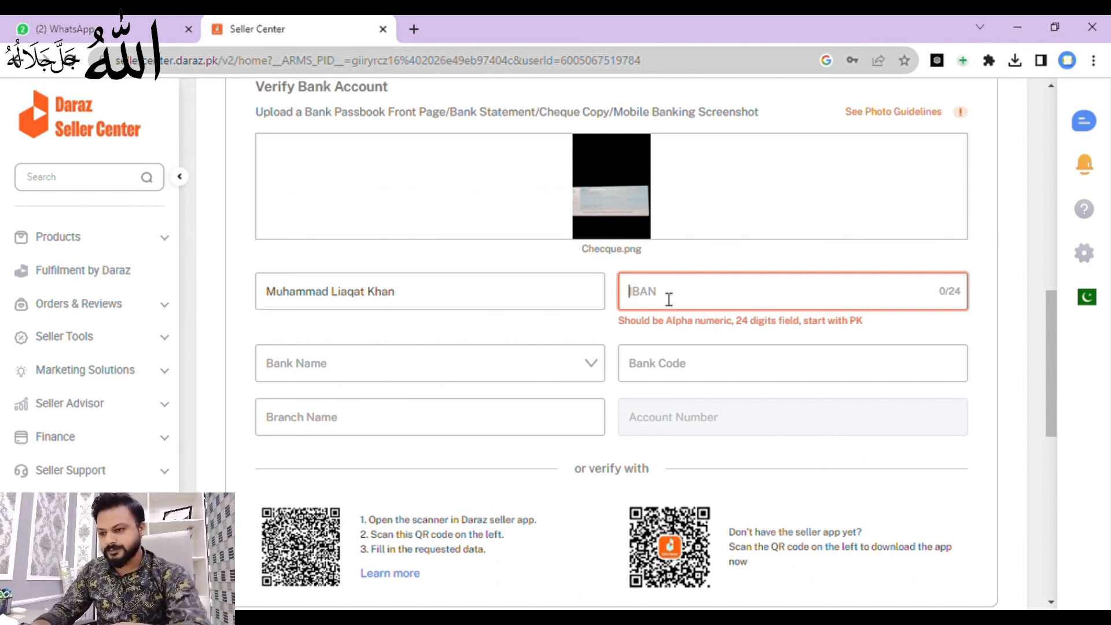
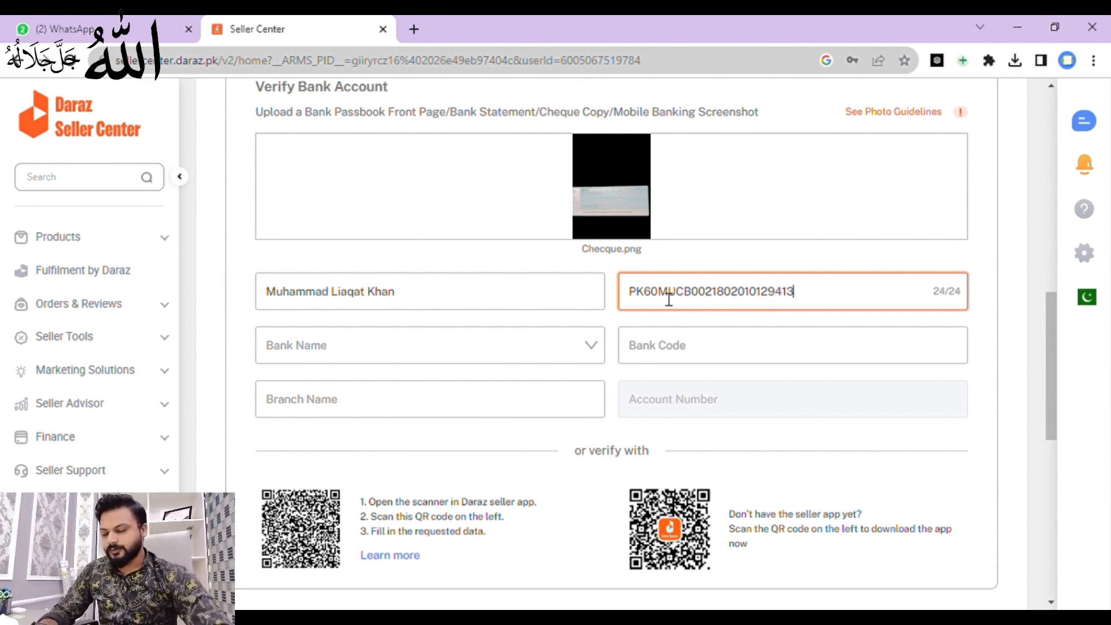
Type the 24-character PK IBAN into the IBAN field
click(584, 356)
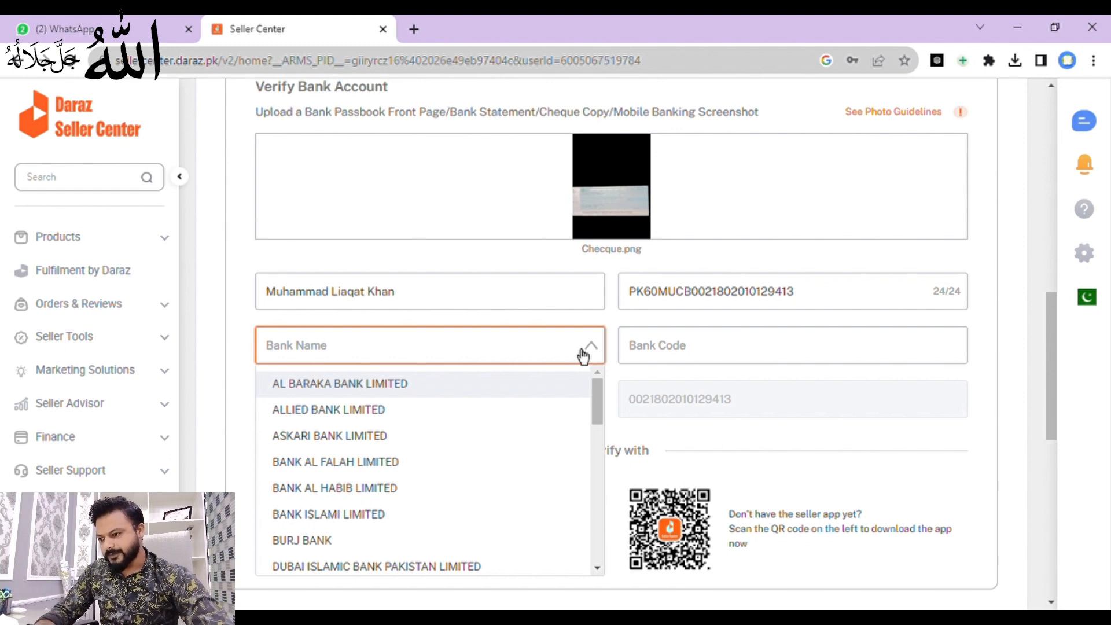
Pick MCB BANK LIMITED from the Bank Name list, filling bank code 062
scroll(609, 393, down, 3)
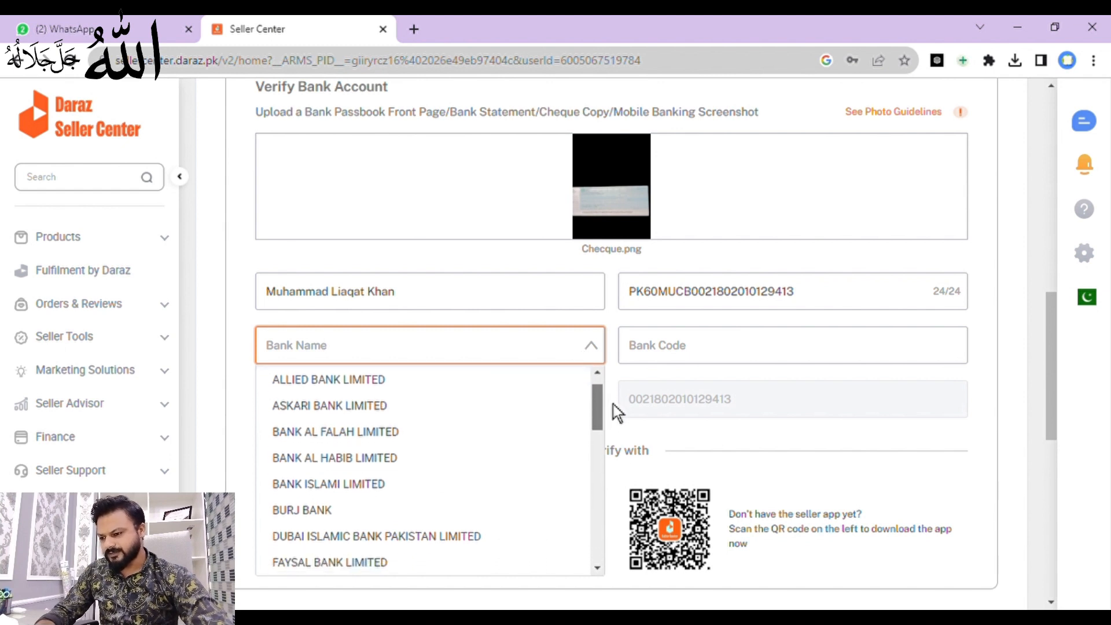
drag(616, 411, 621, 442)
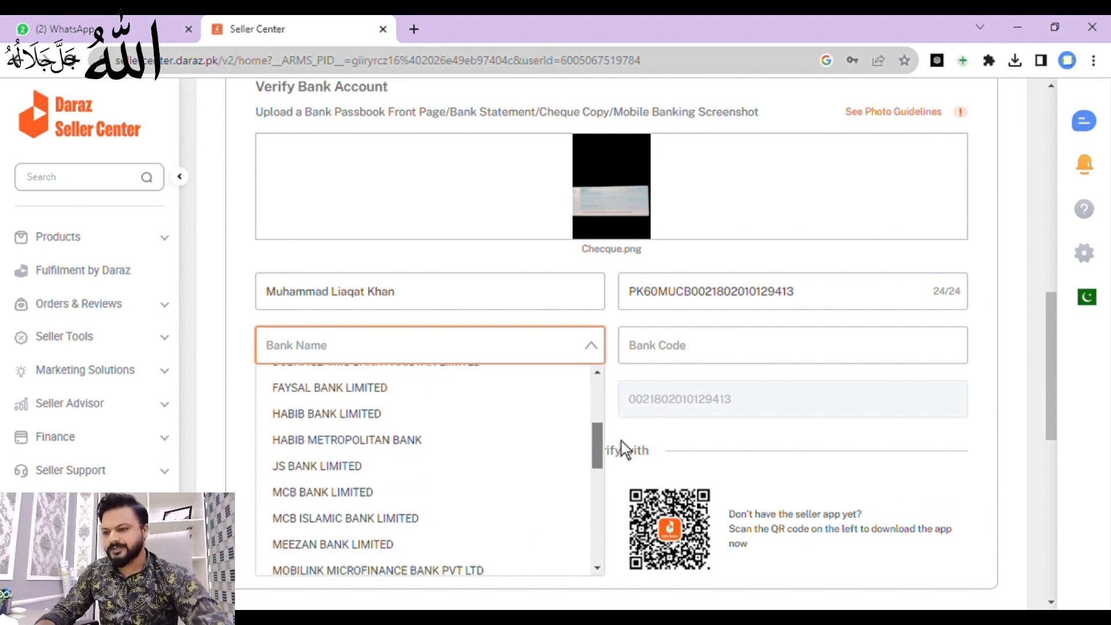
click(376, 493)
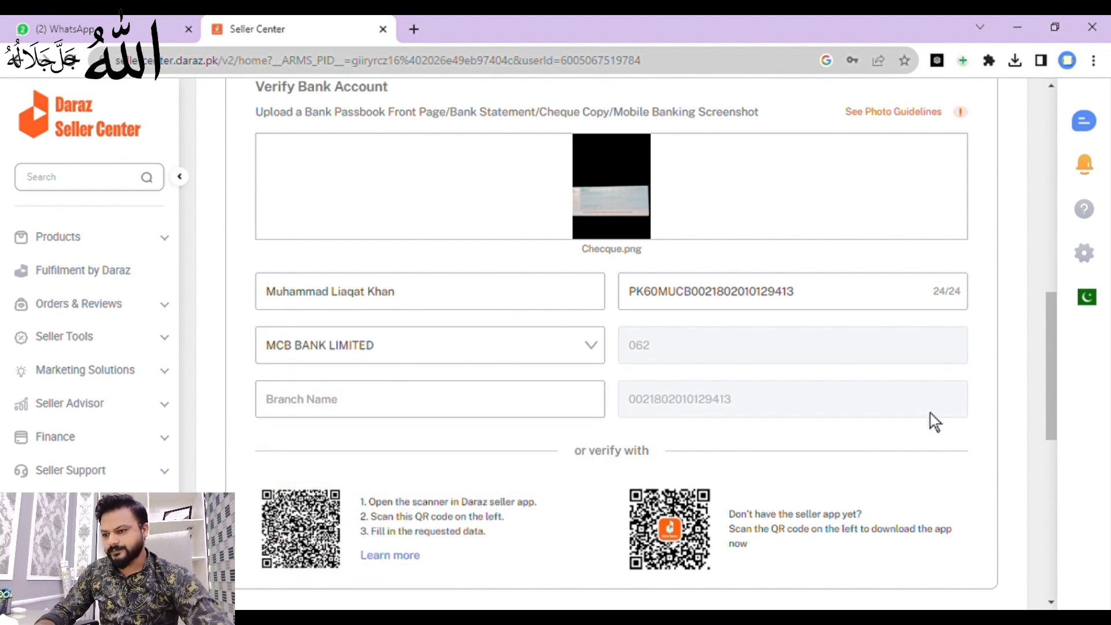
scroll(1064, 434, down, 1)
scroll(1067, 450, down, 2)
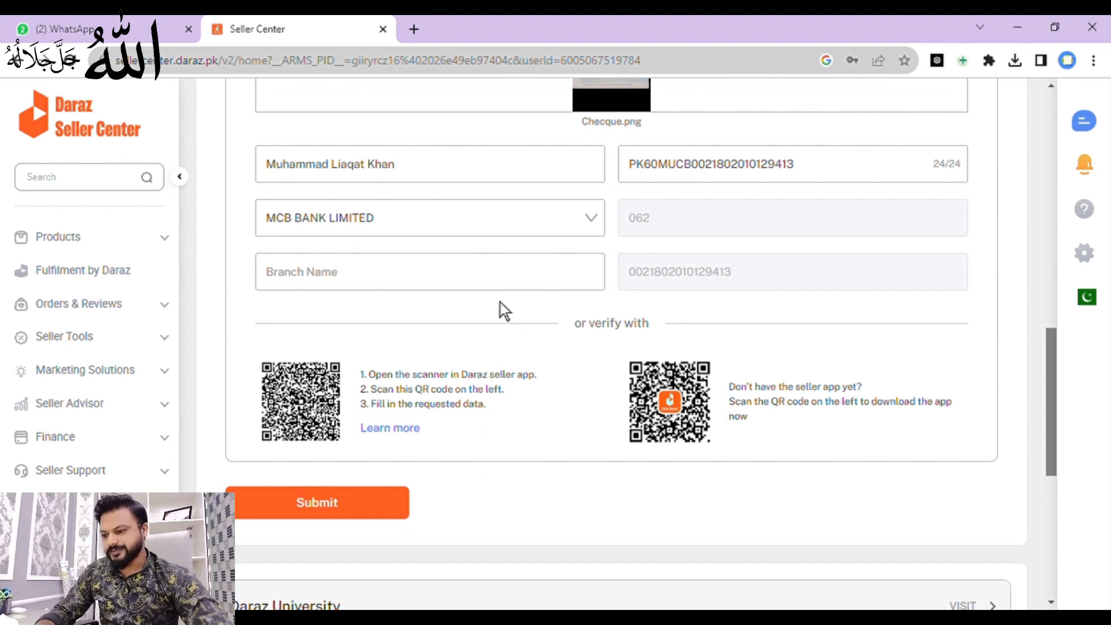
Enter 'liberty market' as the bank branch name and submit the verification details
click(476, 289)
text(liberty)
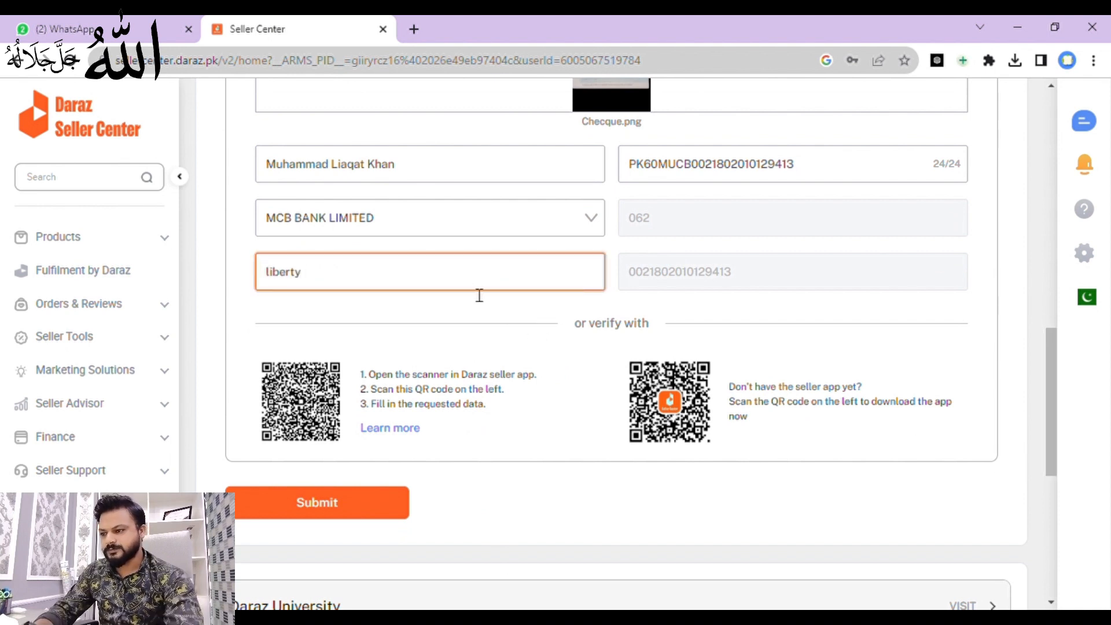
text( market)
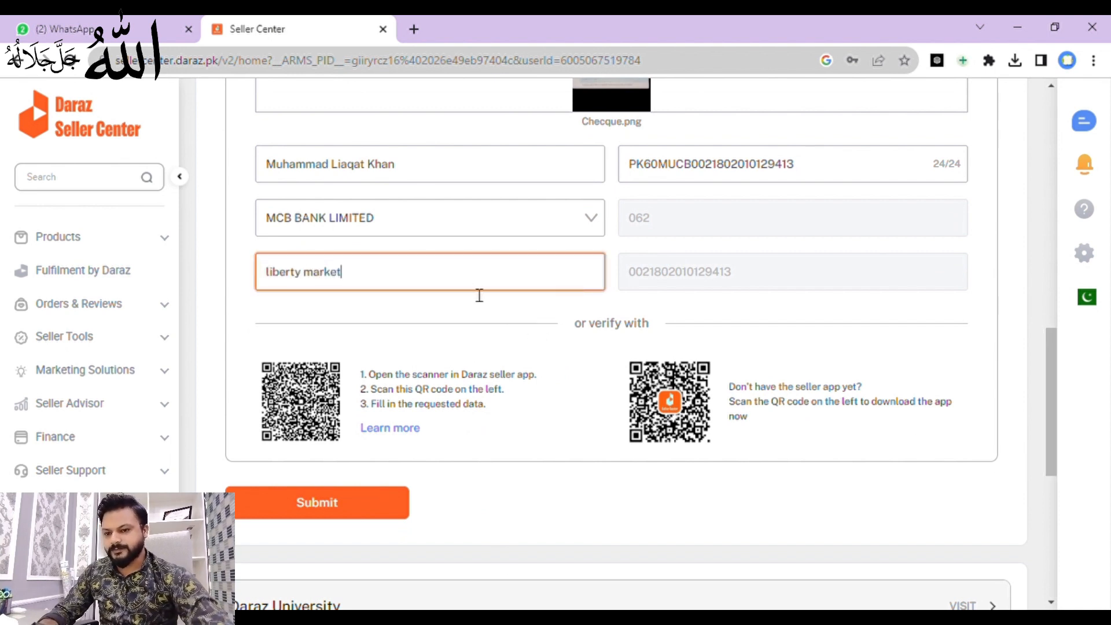
scroll(1064, 439, down, 3)
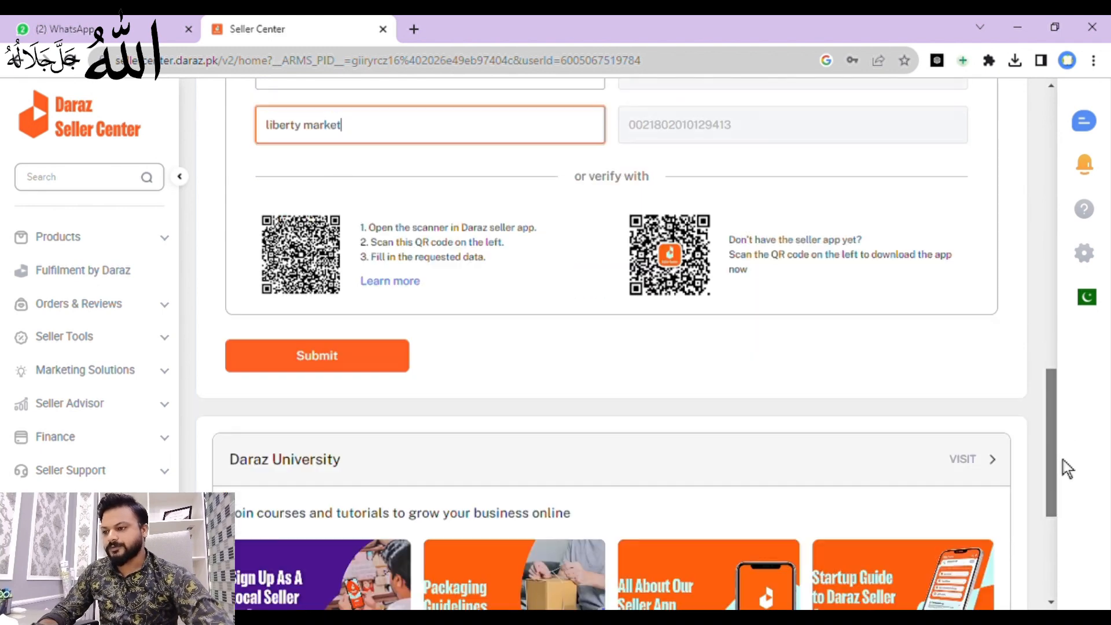
click(361, 345)
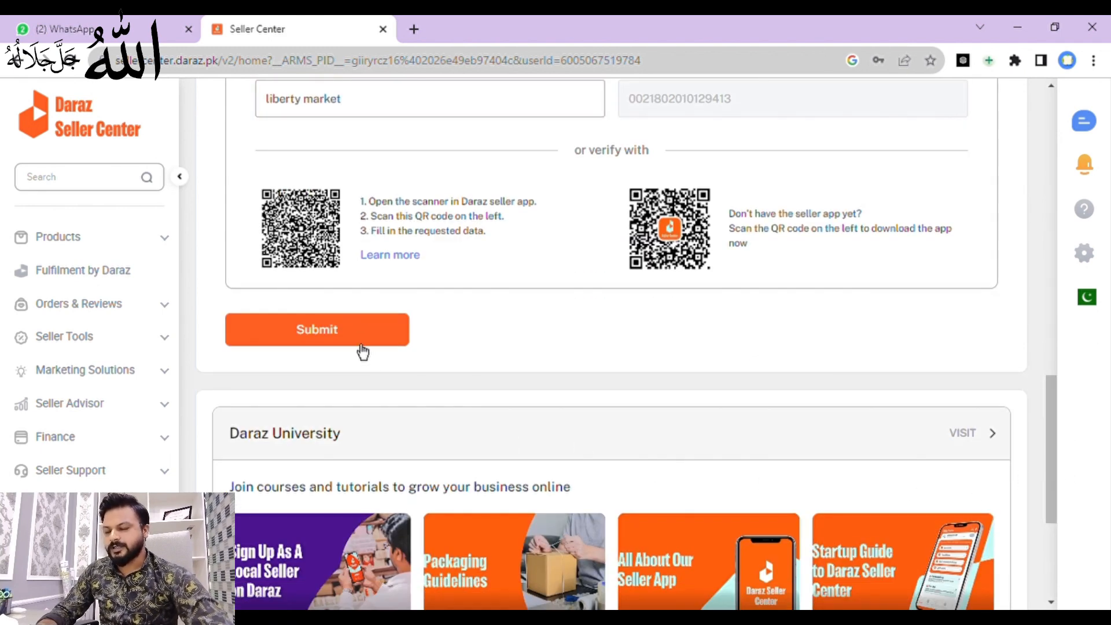